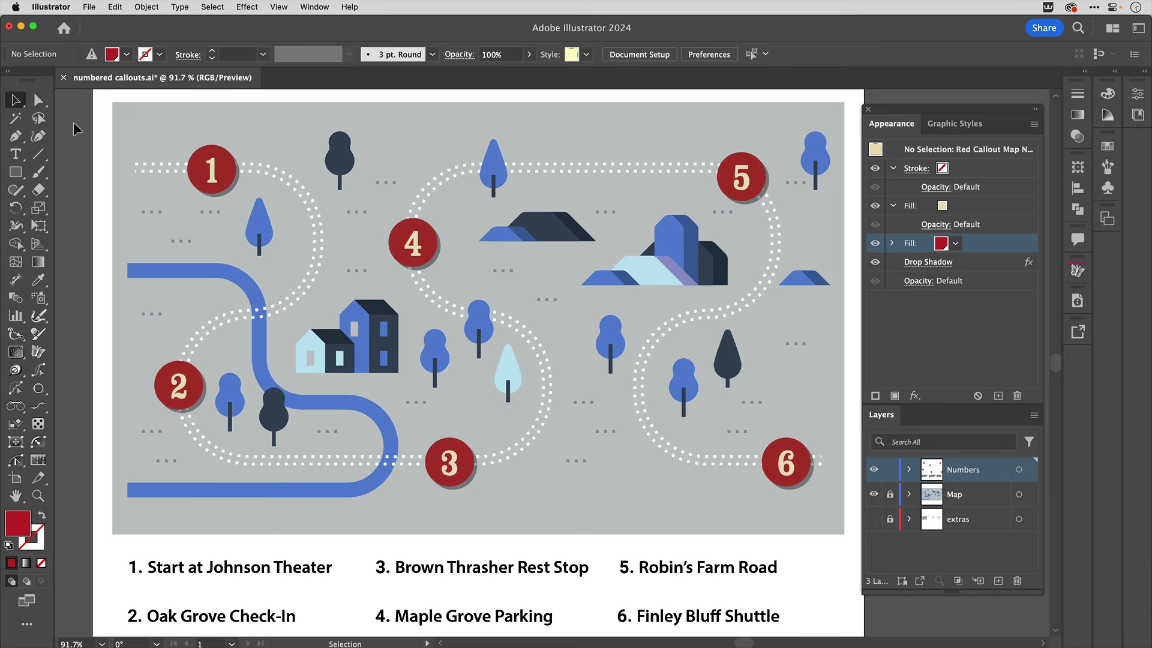
Select the six numbers on the map, examine the effects inside their red fill, and check the artwork in outline view
{"action": "left_click_drag", "start_coordinate": [379, 347], "coordinate": [830, 497]}
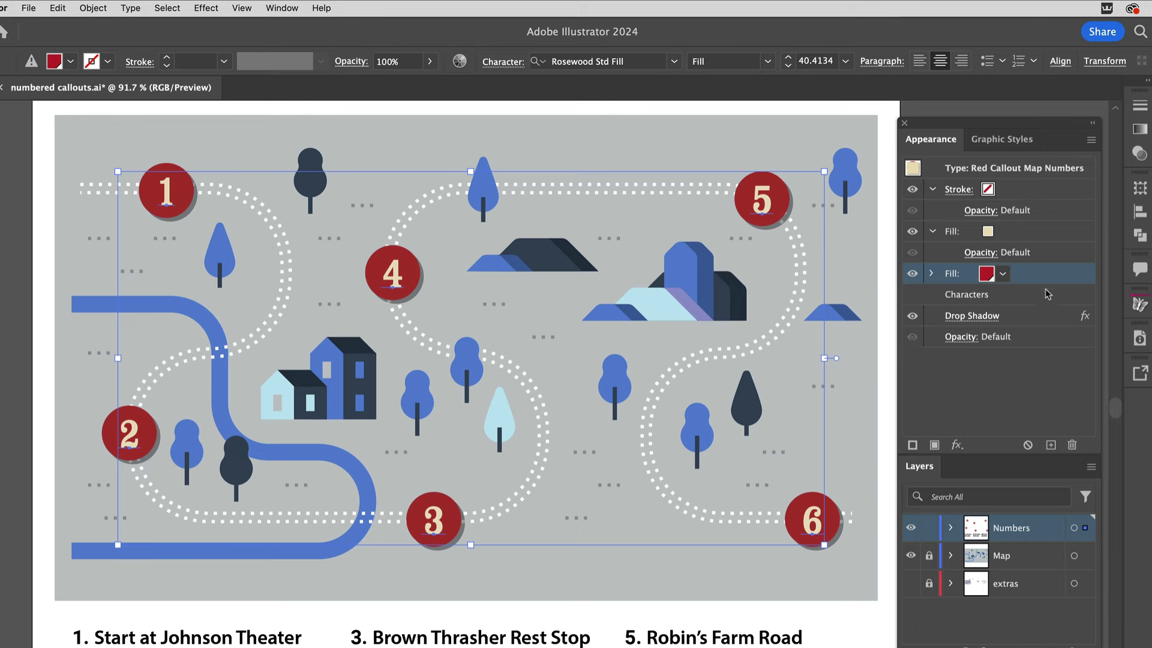
{"action": "left_click", "coordinate": [932, 274]}
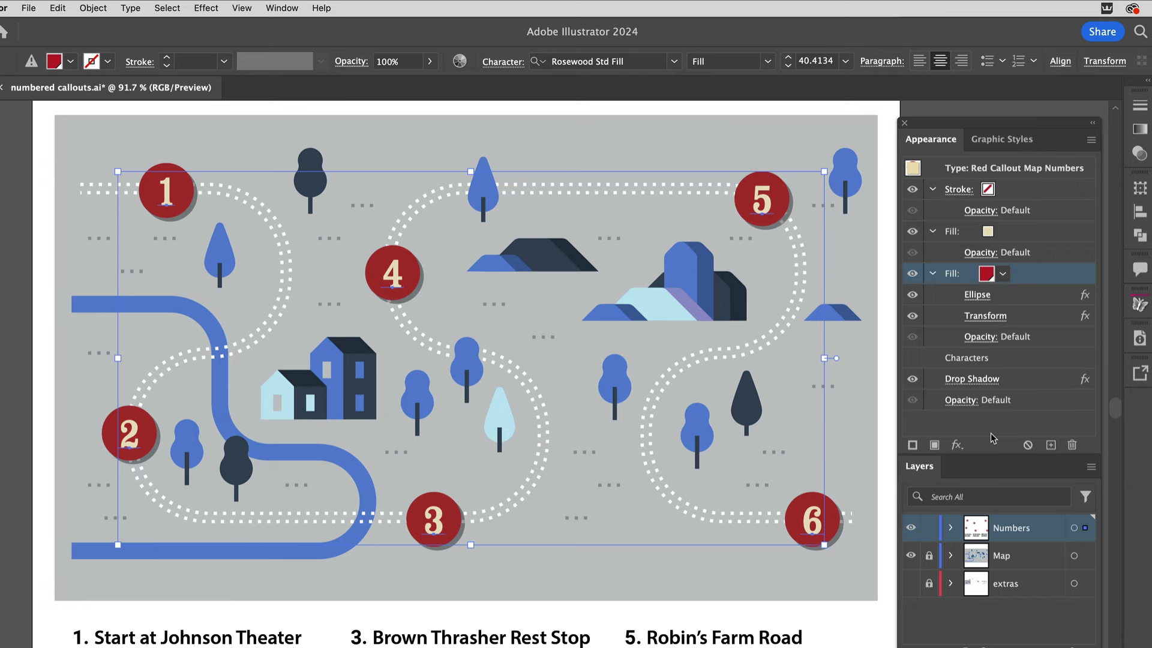
{"action": "key", "text": "super+y"}
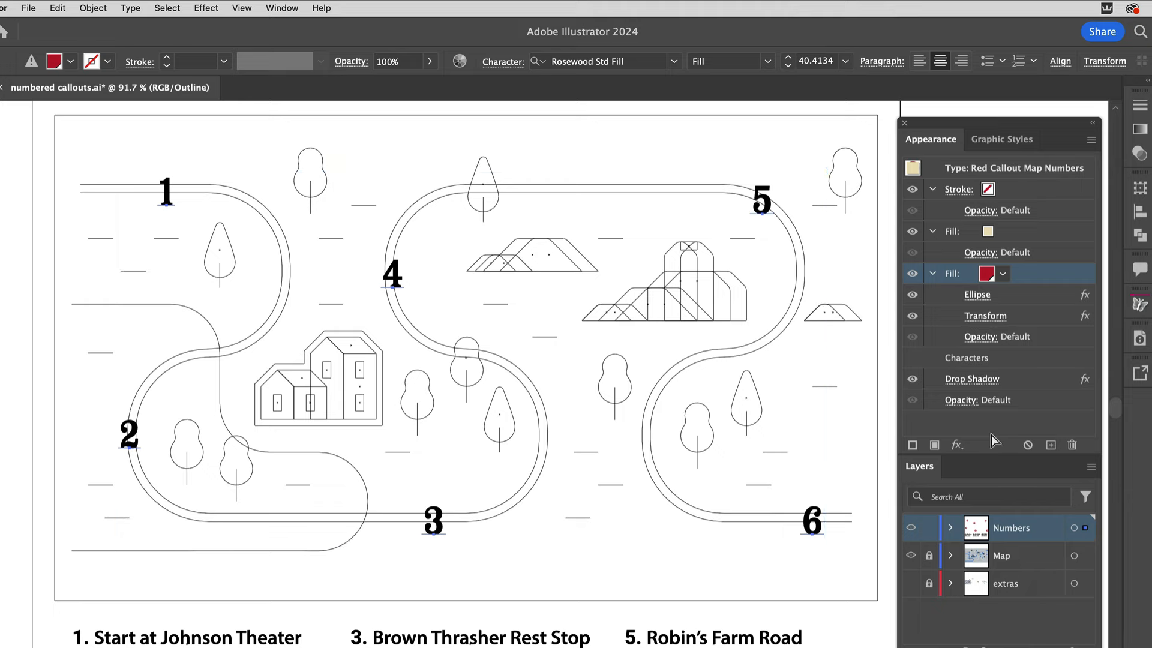
{"action": "key", "text": "super+y"}
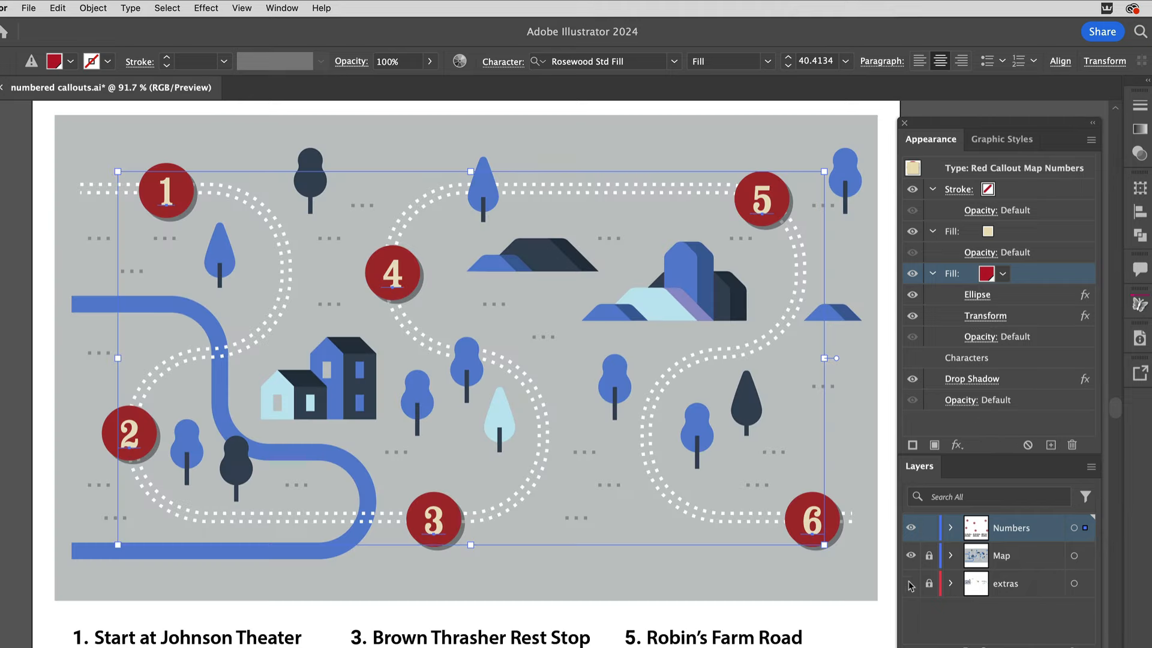
Hide the Map layer and clear the appearance of the six selected map numbers
{"action": "left_click", "coordinate": [911, 557]}
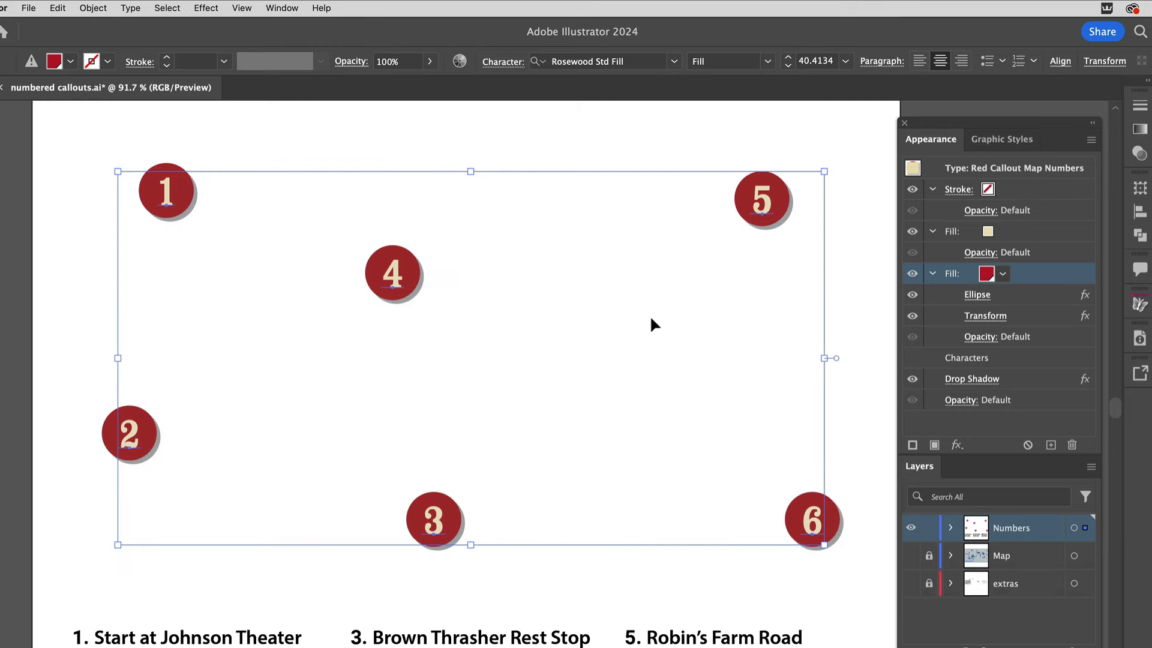
{"action": "left_click", "coordinate": [1091, 139]}
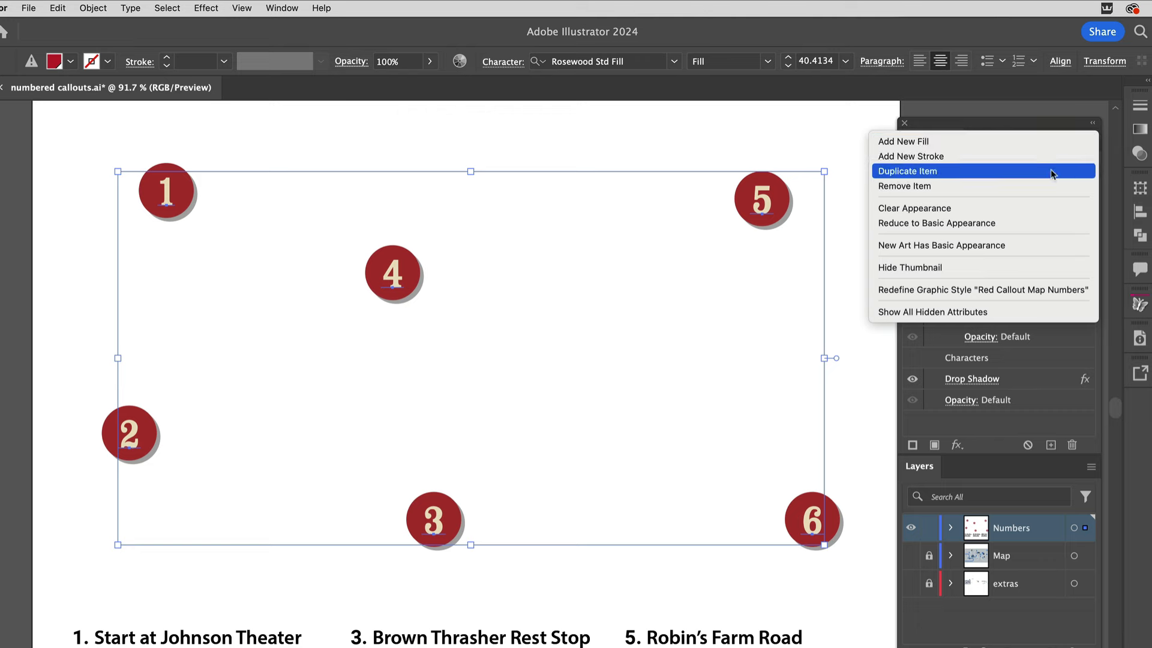
{"action": "left_click", "coordinate": [1033, 218]}
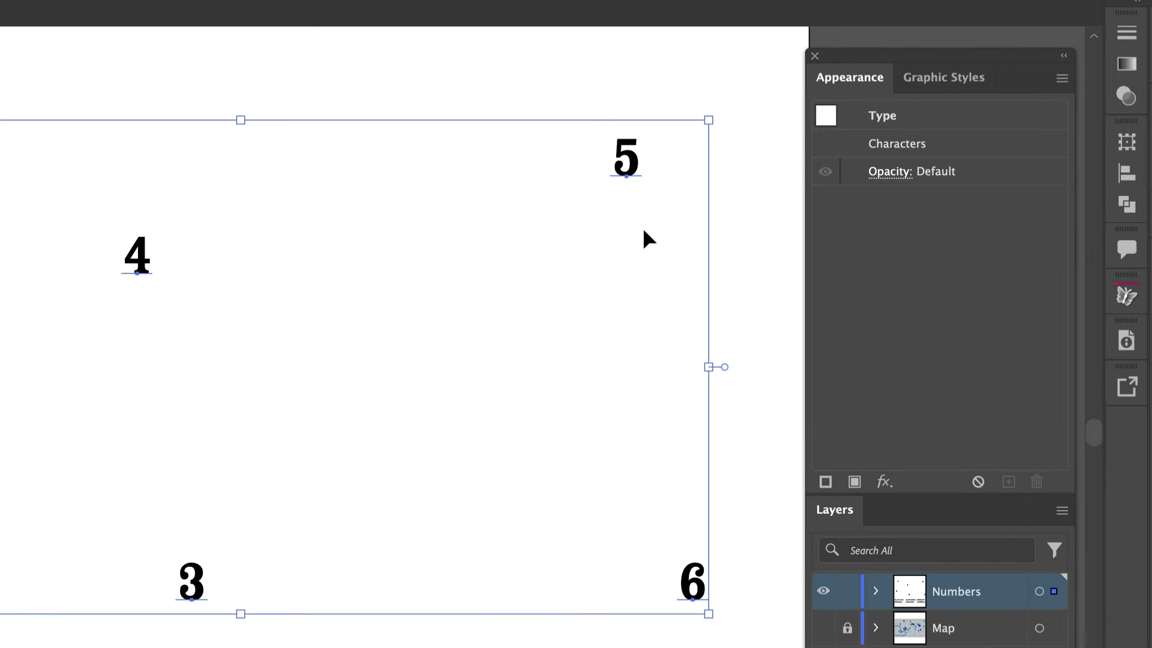
{"action": "left_click", "coordinate": [647, 237]}
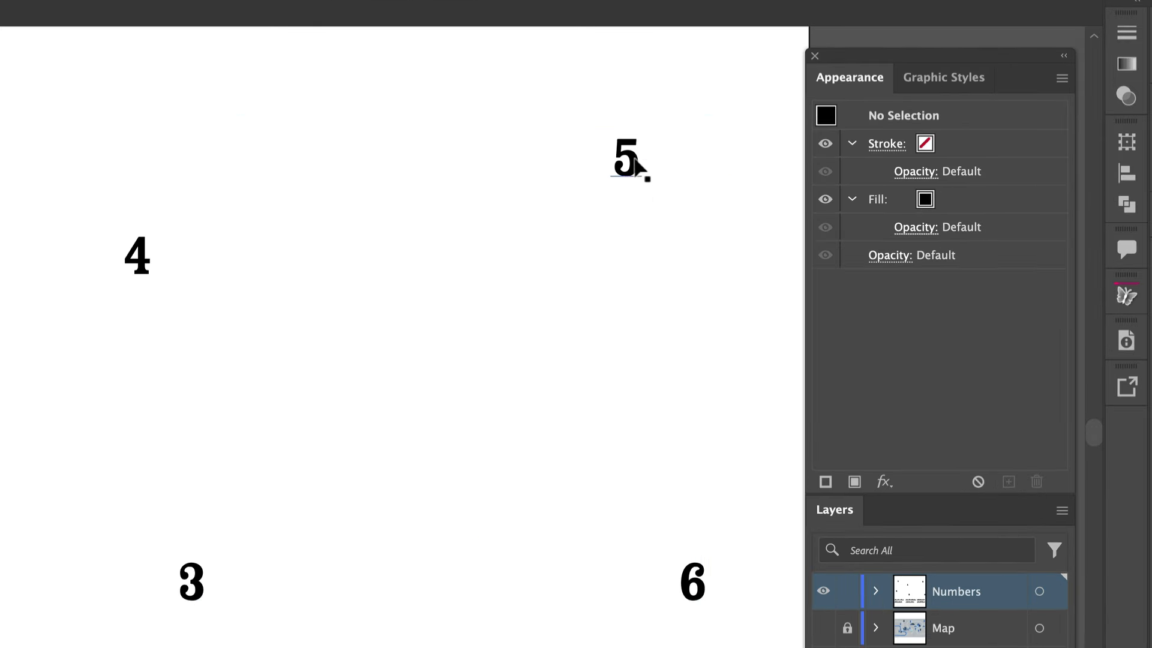
Compare the type-level and character-level appearance attributes of the number 5
{"action": "left_click", "coordinate": [629, 177]}
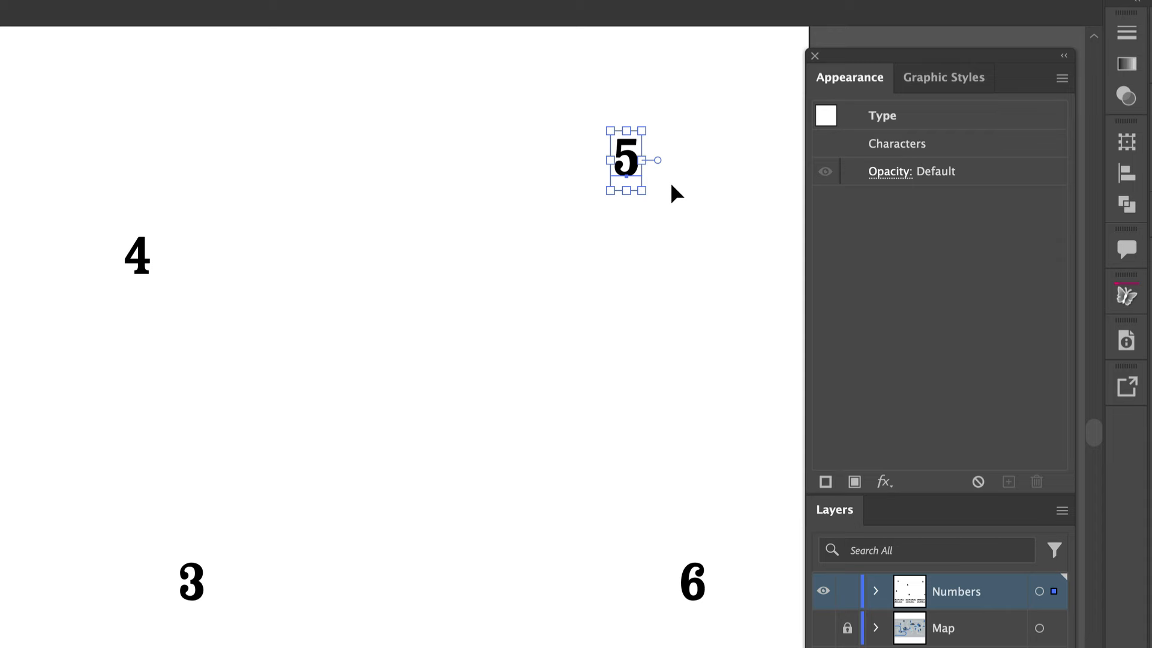
{"action": "key", "text": "t"}
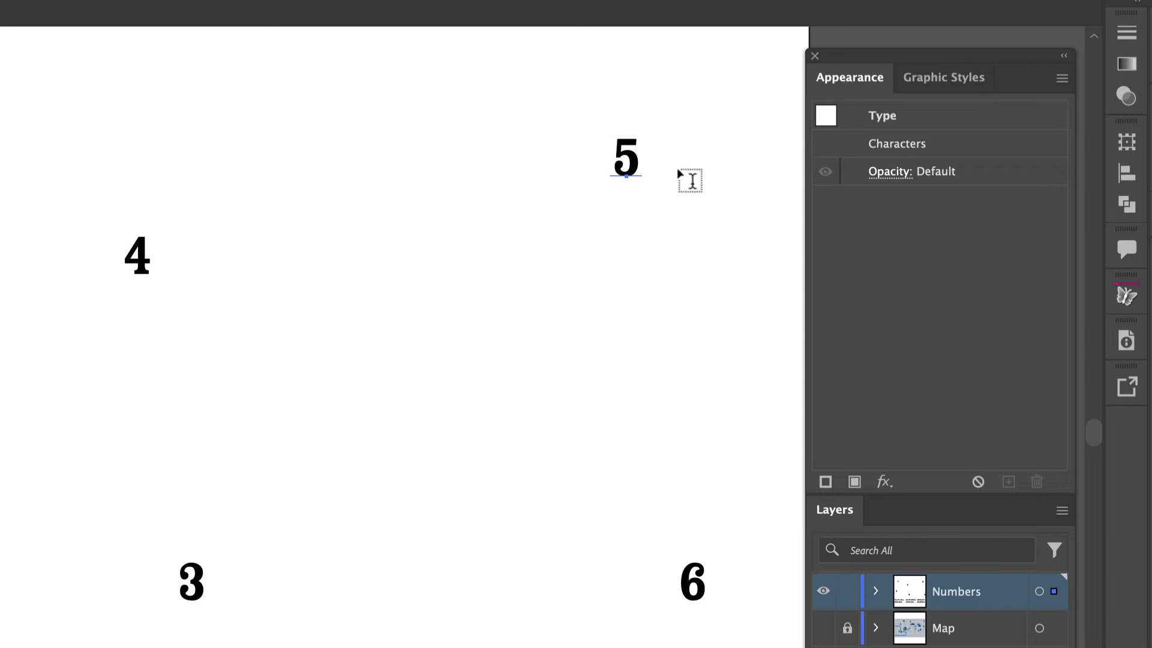
{"action": "double_click", "coordinate": [647, 155]}
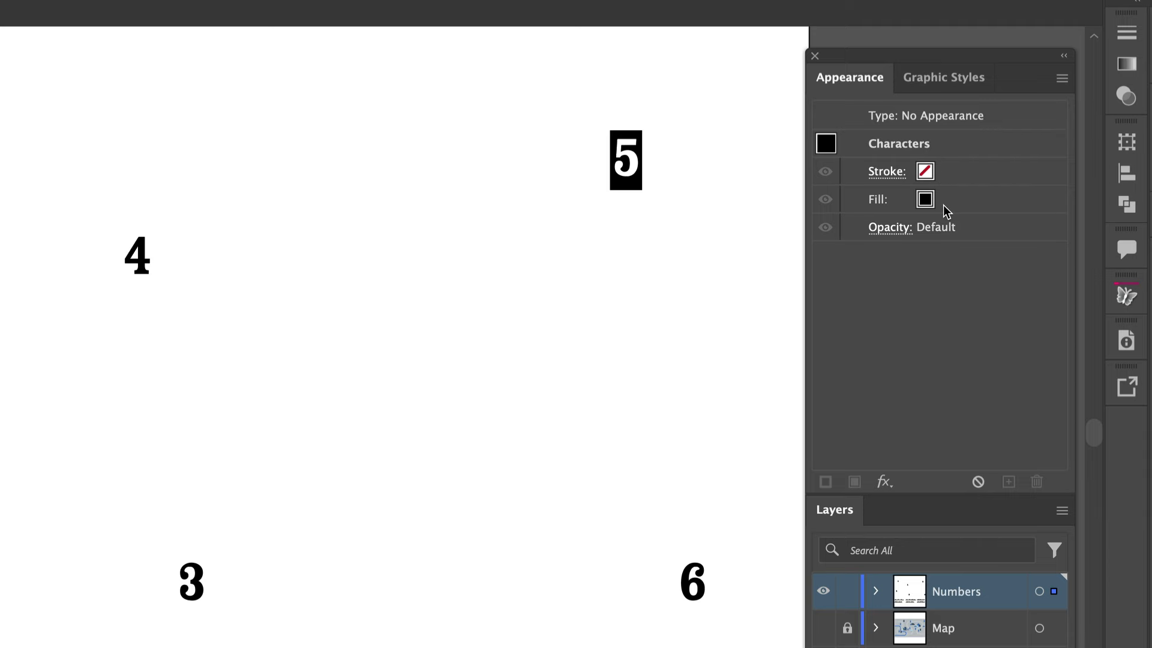
{"action": "left_click", "coordinate": [997, 120]}
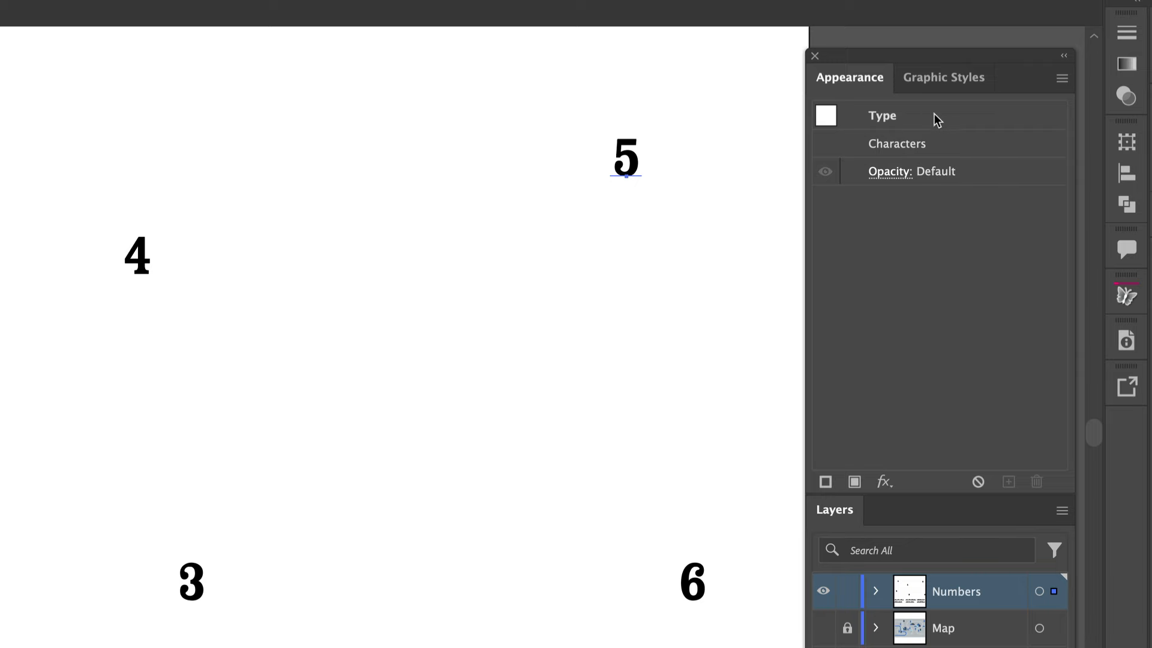
{"action": "double_click", "coordinate": [951, 153]}
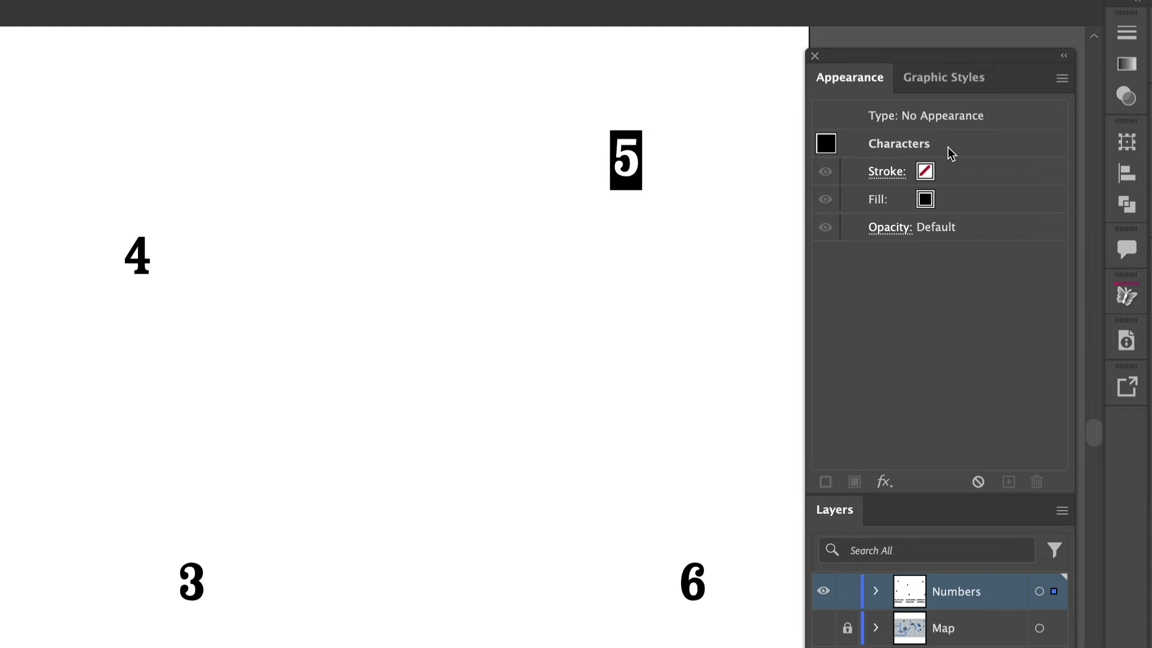
{"action": "left_click", "coordinate": [1018, 120]}
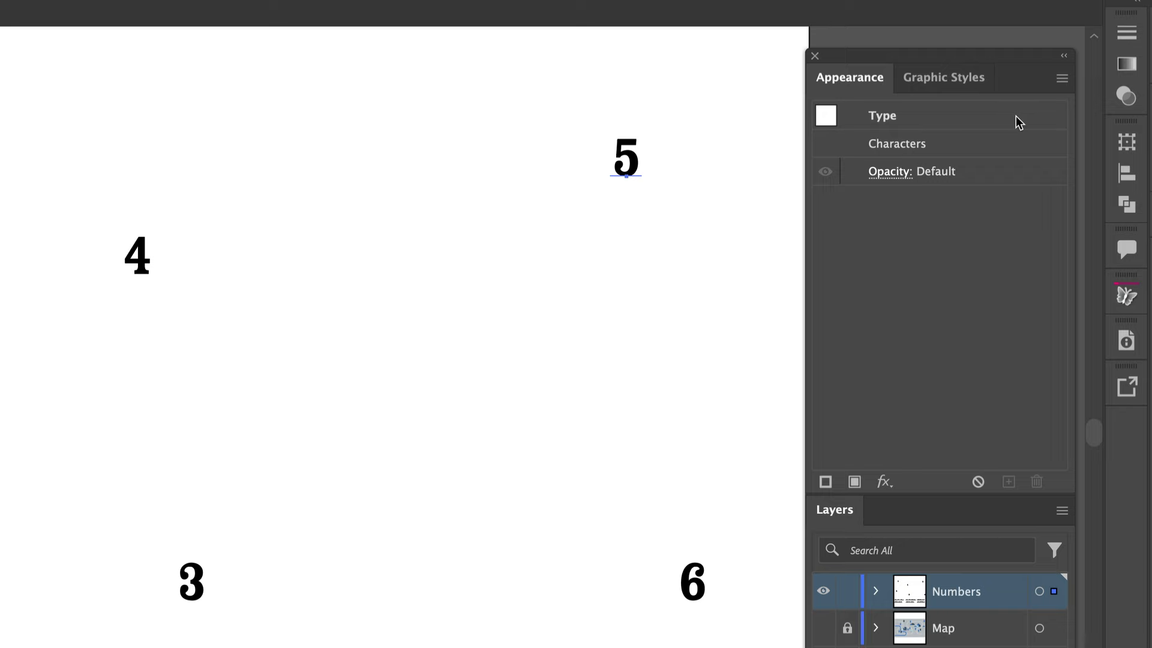
Set the character-level fill of the number 5 to None and return to its type-level appearance
{"action": "left_click", "coordinate": [989, 148]}
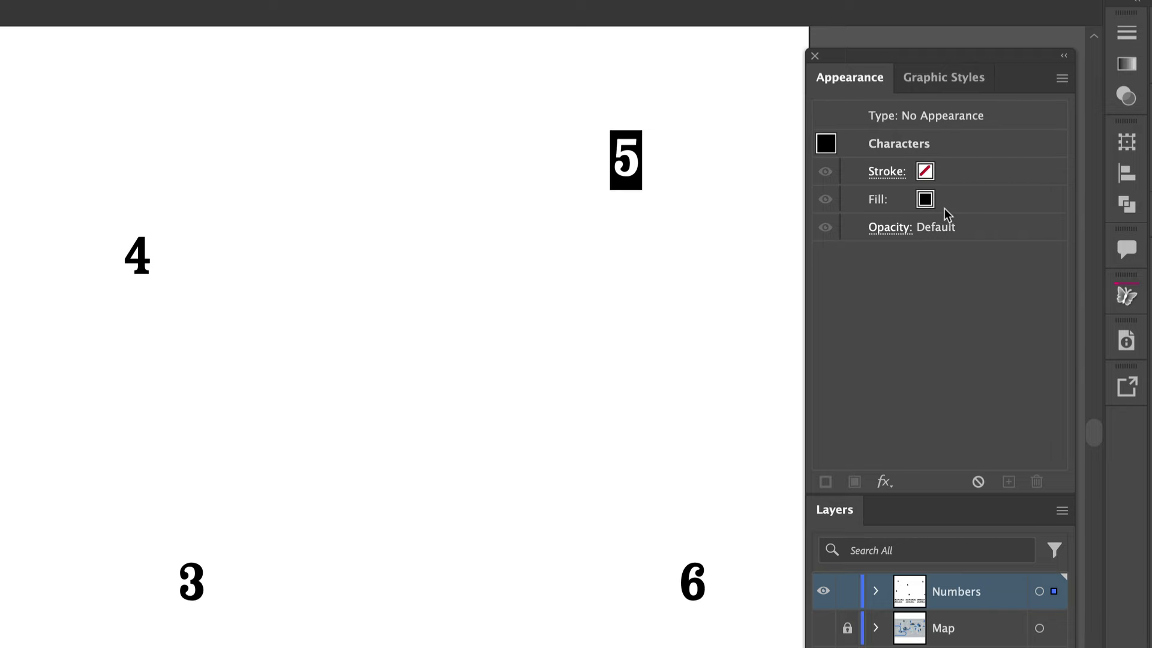
{"action": "left_click", "coordinate": [928, 203]}
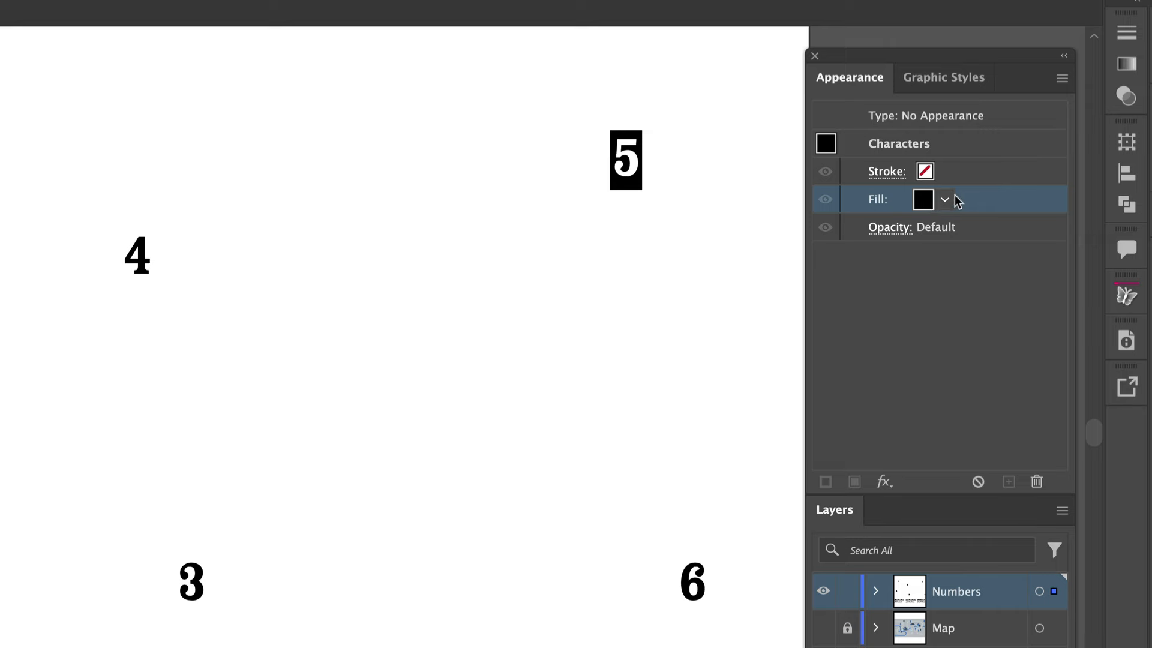
{"action": "left_click", "coordinate": [945, 199]}
{"action": "left_click", "coordinate": [715, 238]}
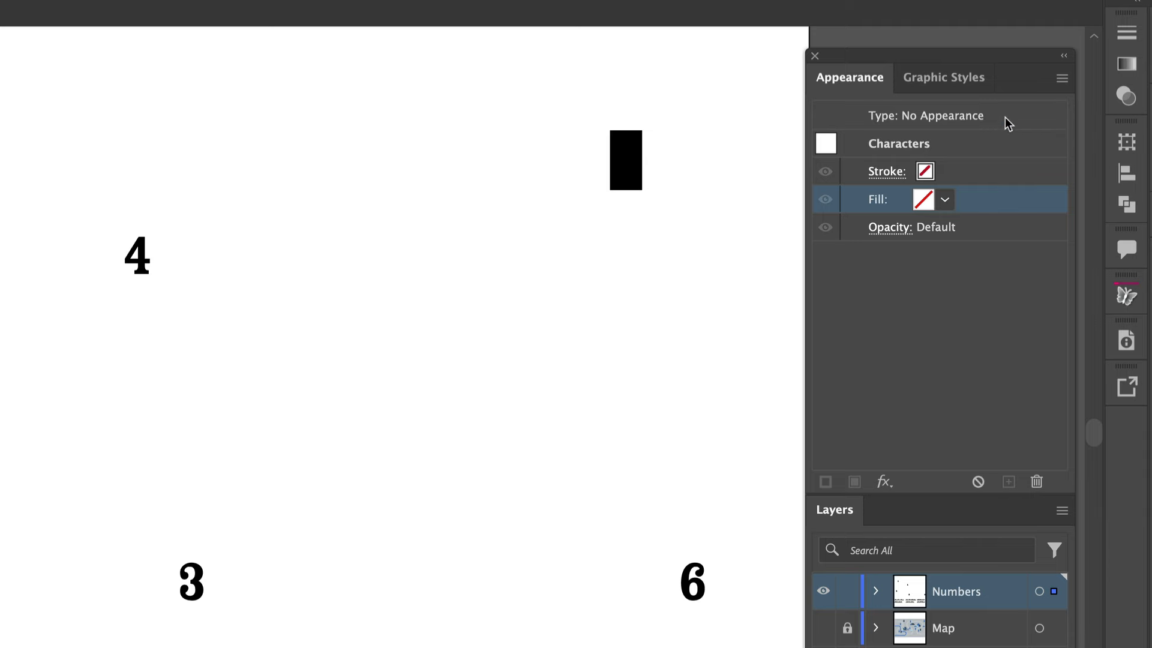
{"action": "key", "text": "Escape"}
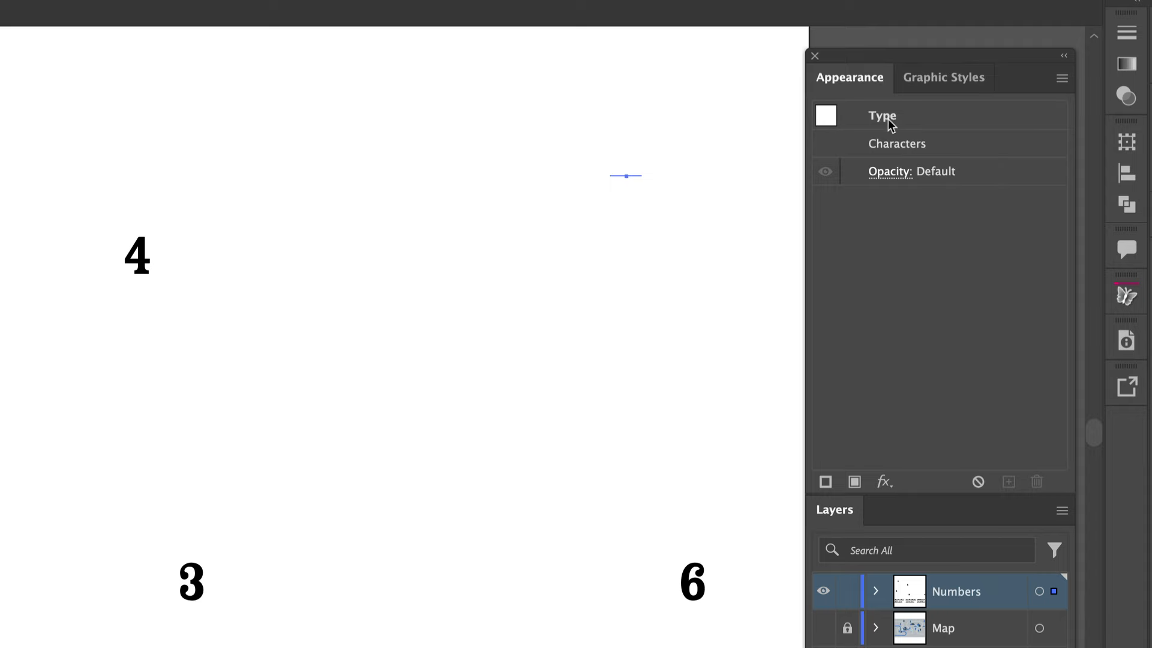
Add two type-level fills to the number 5 and set the lower fill to the red swatch
{"action": "left_click", "coordinate": [855, 484]}
{"action": "left_click", "coordinate": [856, 483]}
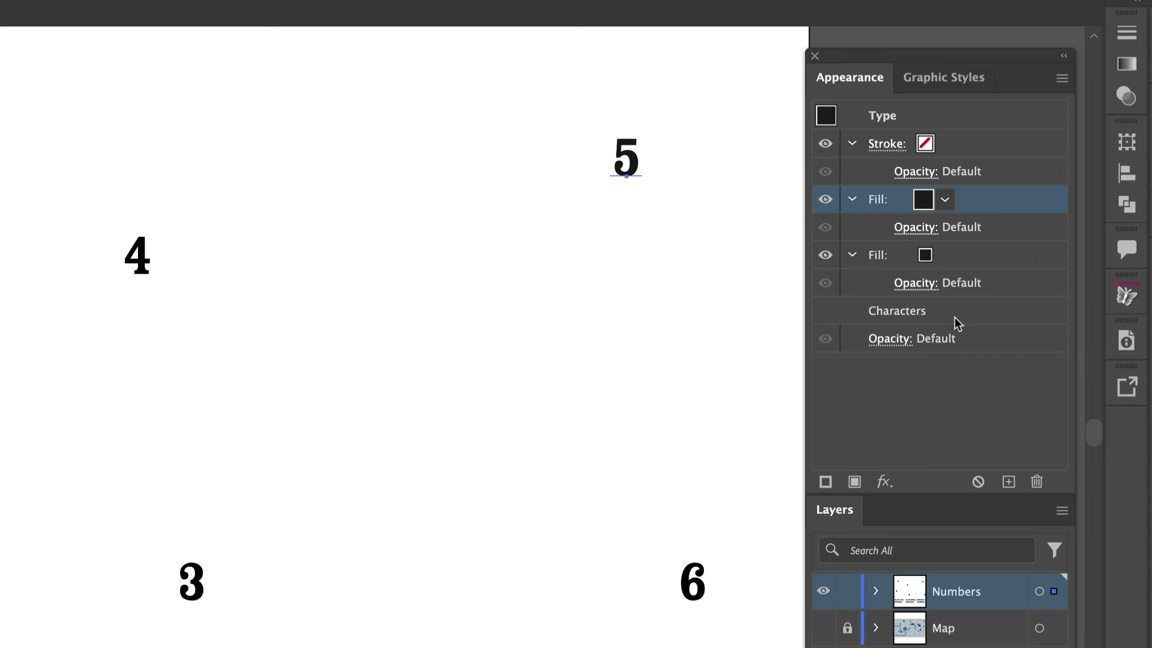
{"action": "left_click", "coordinate": [948, 258]}
{"action": "left_click", "coordinate": [946, 257]}
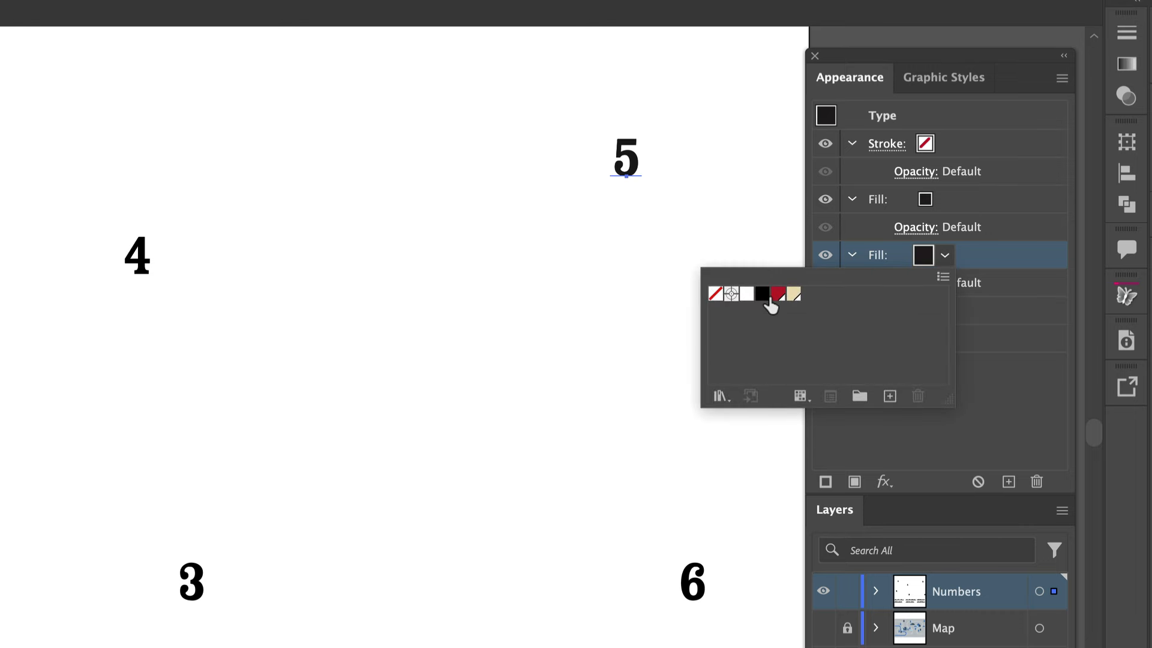
{"action": "left_click", "coordinate": [778, 303]}
Set the upper fill of the number 5 to the beige swatch
{"action": "left_click", "coordinate": [969, 201]}
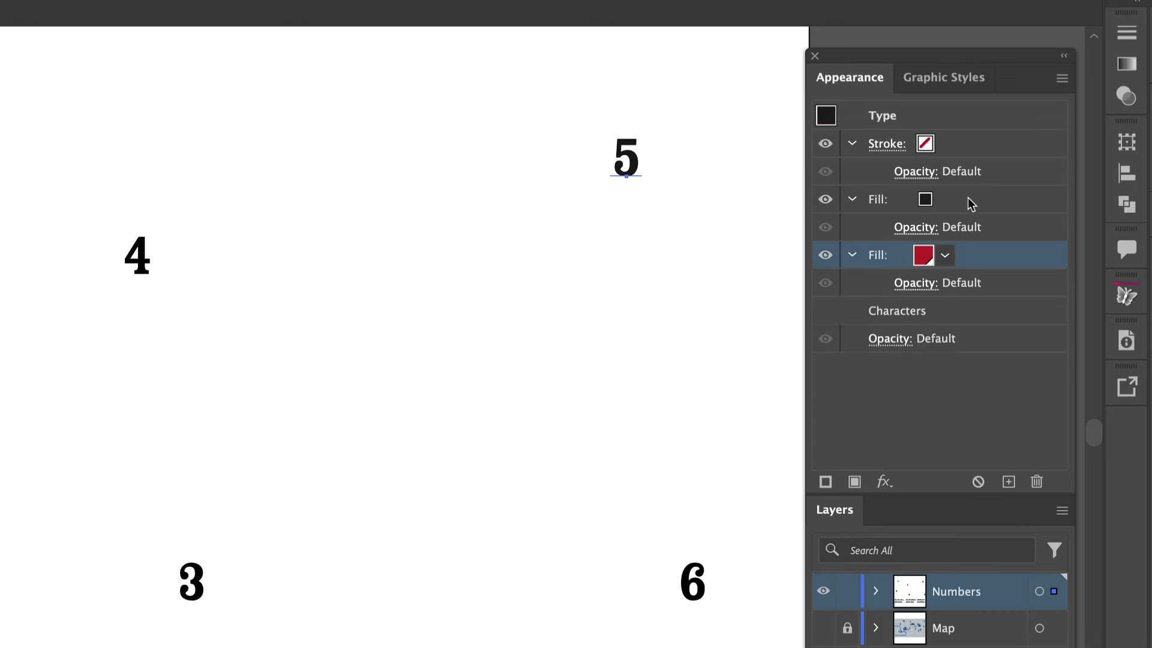
{"action": "left_click", "coordinate": [957, 203]}
{"action": "left_click", "coordinate": [945, 200]}
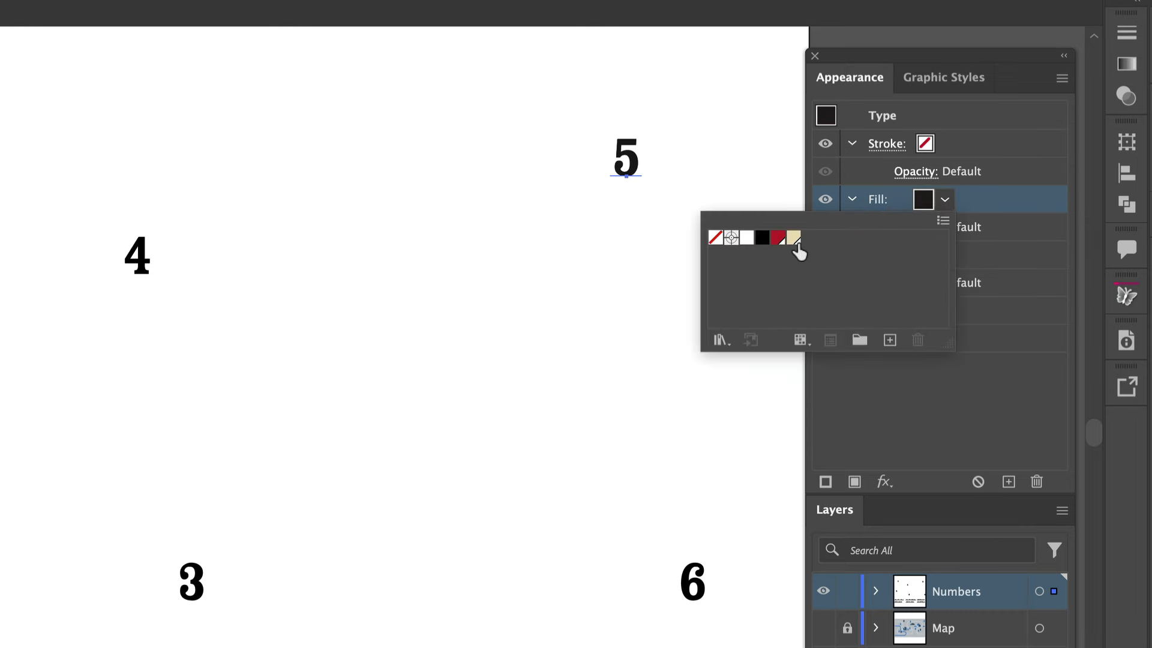
{"action": "left_click", "coordinate": [798, 243]}
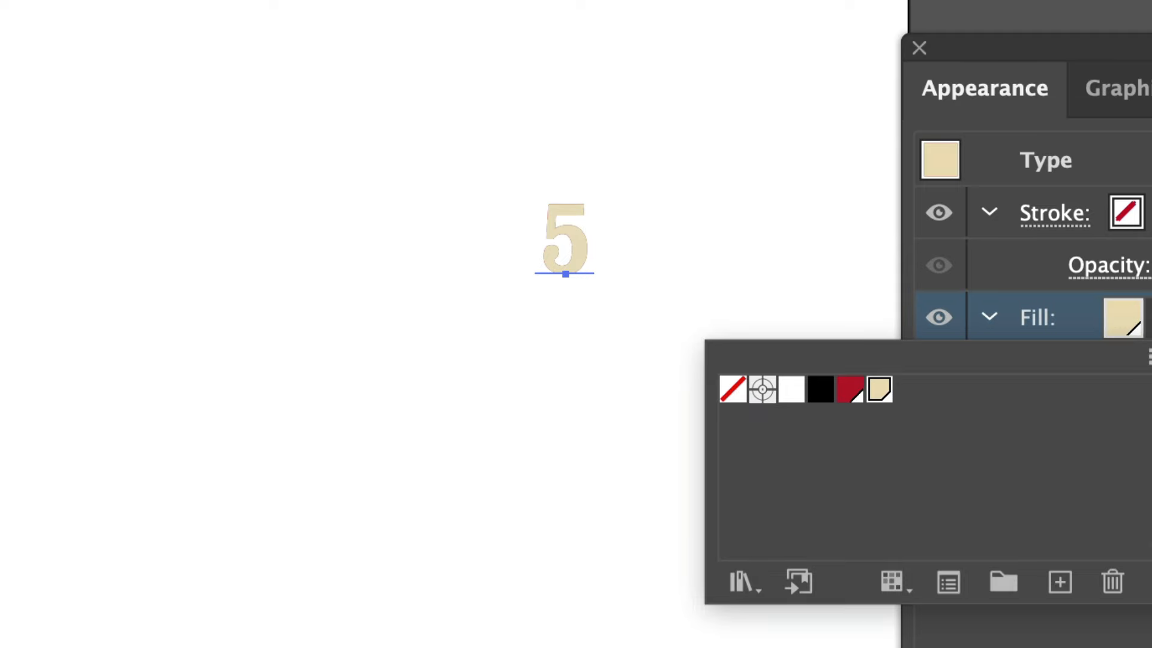
{"action": "key", "text": "Escape"}
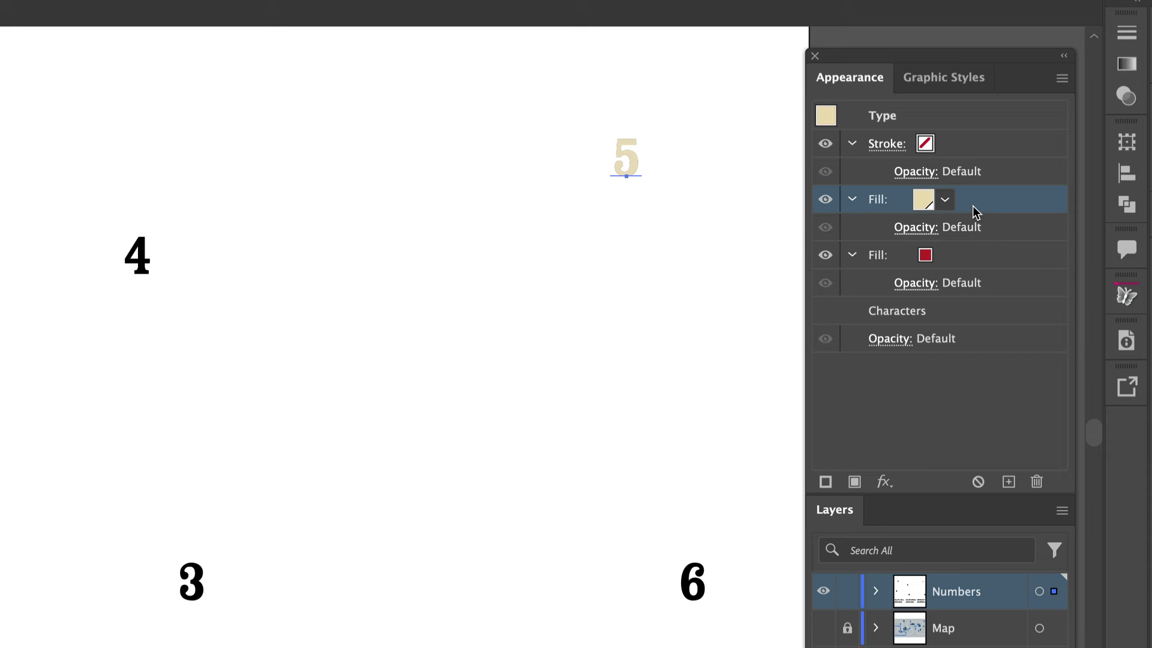
Convert the red fill of the number 5 to an ellipse with an absolute size of 50 pt by 50 pt
{"action": "left_click", "coordinate": [973, 261]}
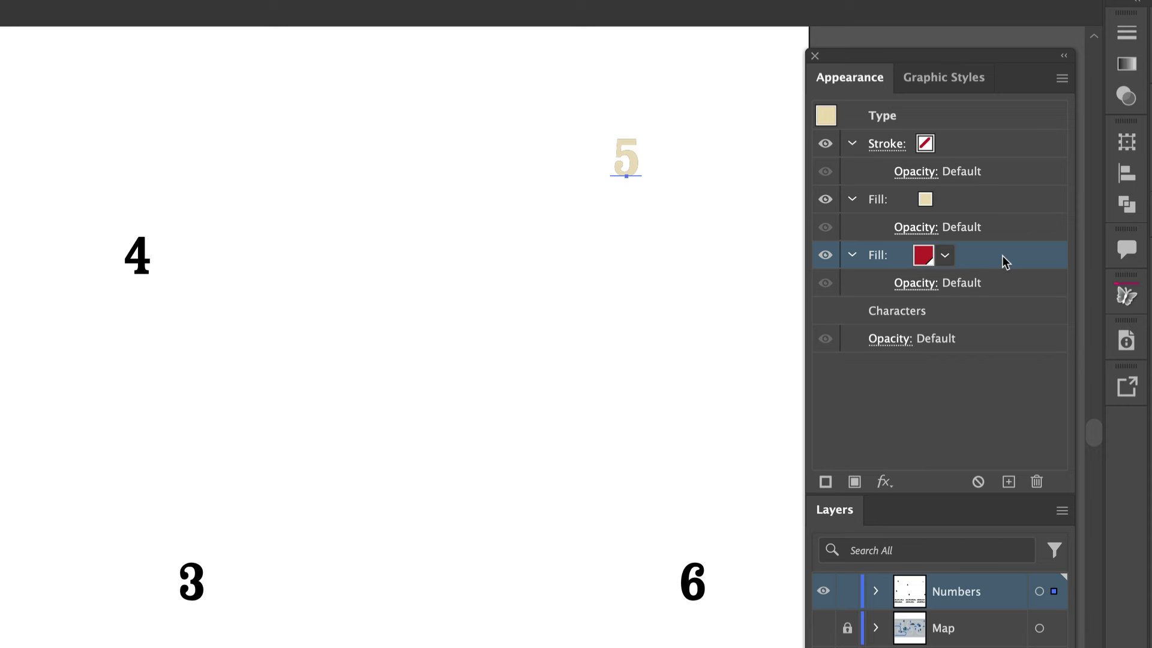
{"action": "left_click", "coordinate": [886, 483]}
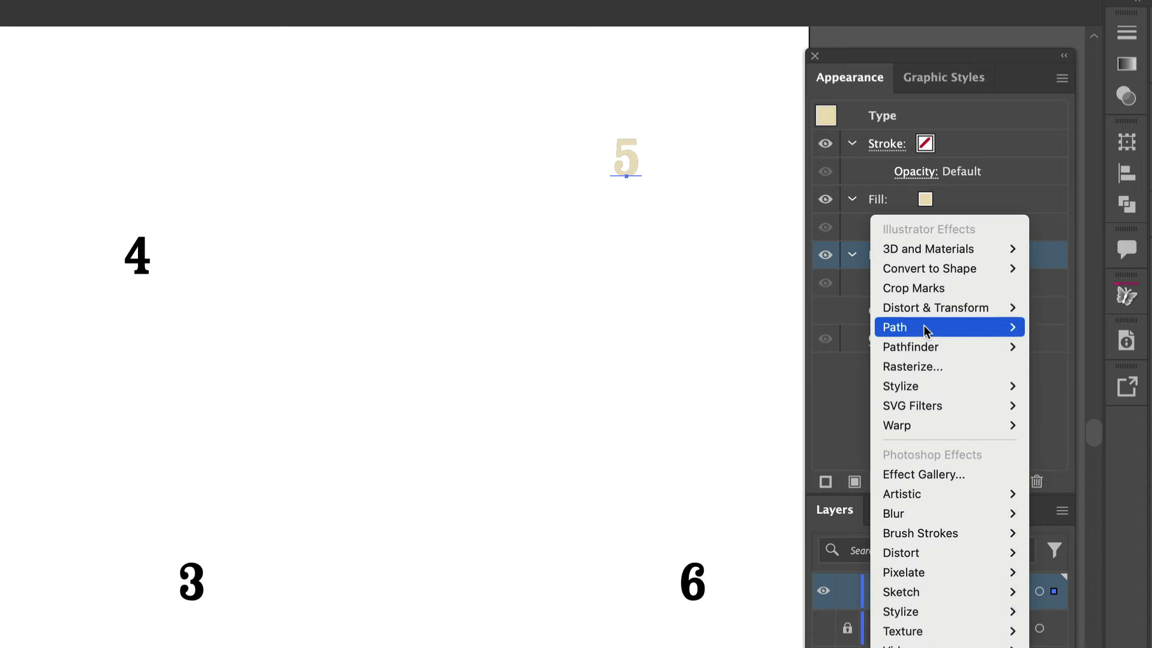
{"action": "mouse_move", "coordinate": [927, 274]}
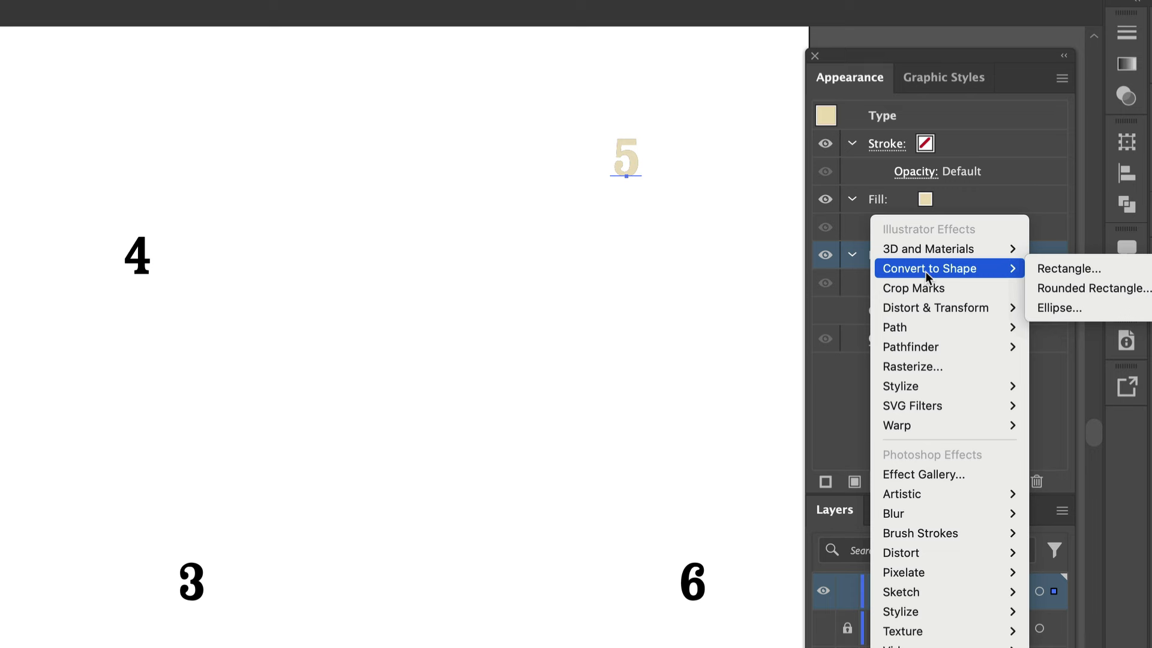
{"action": "left_click", "coordinate": [1056, 309]}
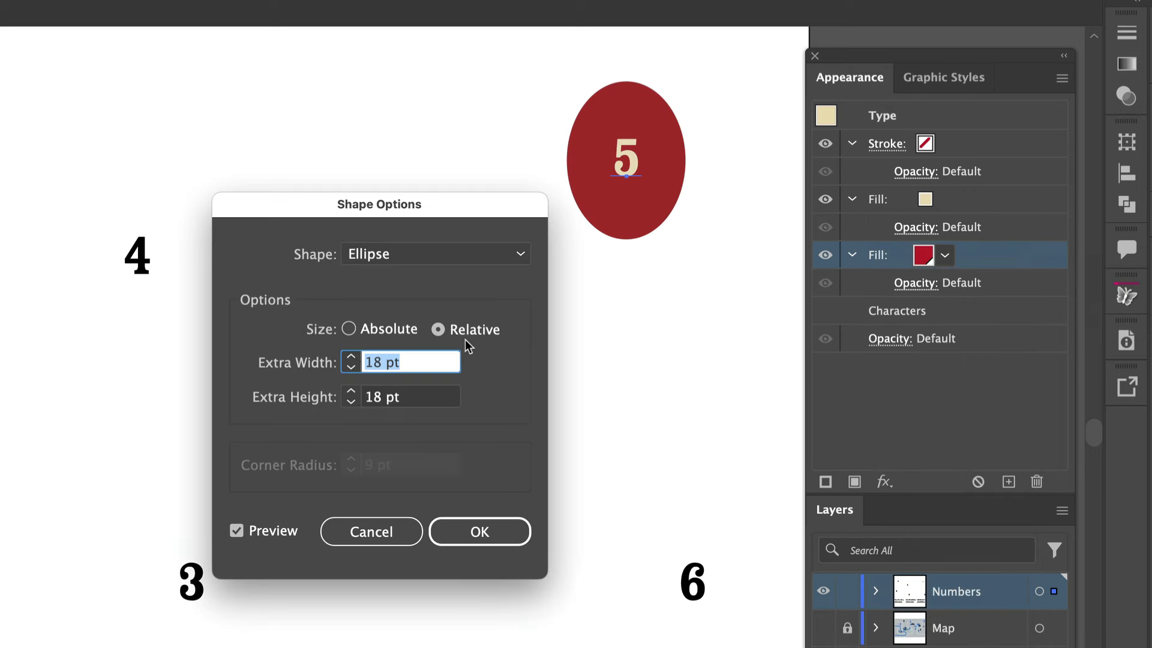
{"action": "left_click", "coordinate": [348, 329]}
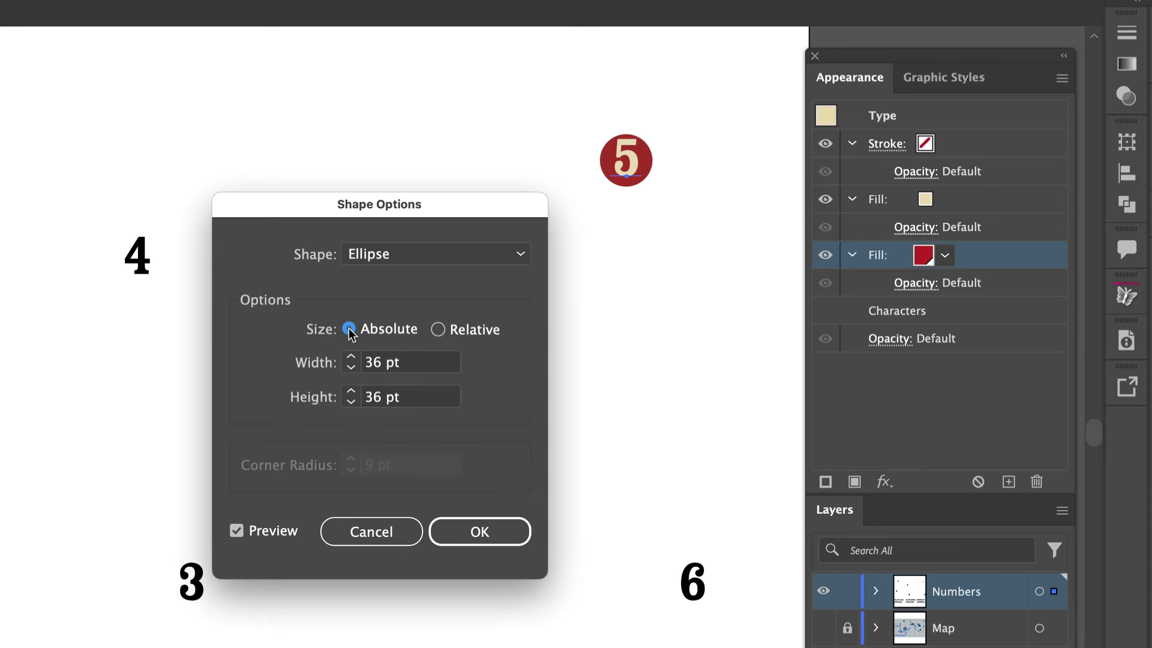
{"action": "double_click", "coordinate": [373, 362]}
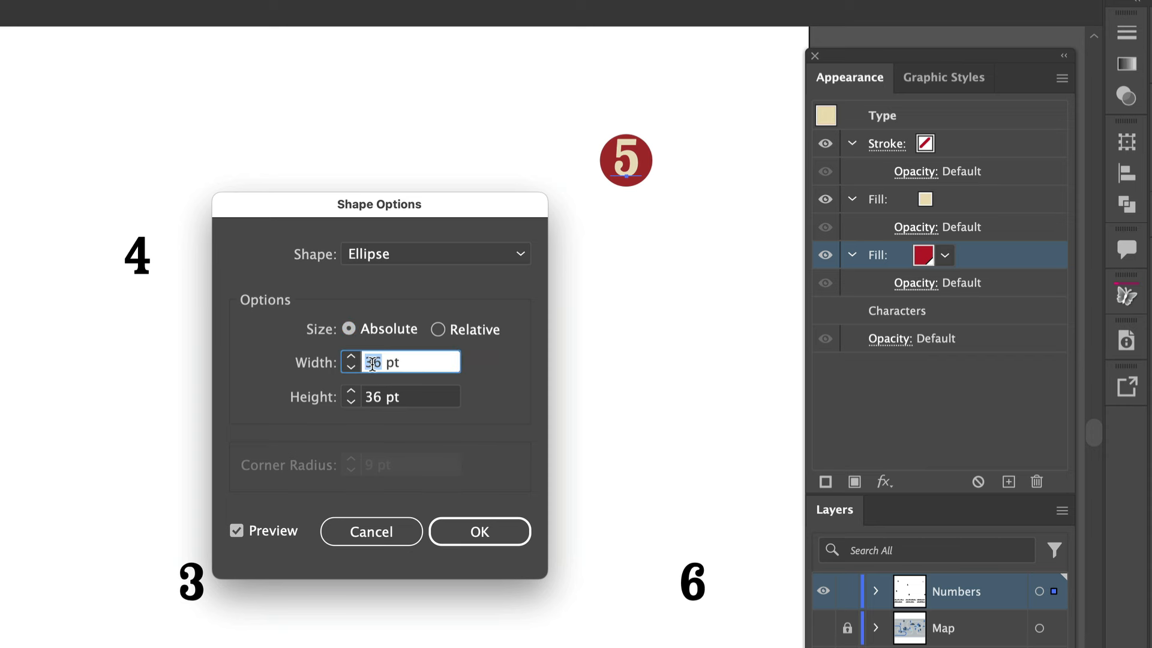
{"action": "type", "text": "50"}
{"action": "double_click", "coordinate": [371, 397]}
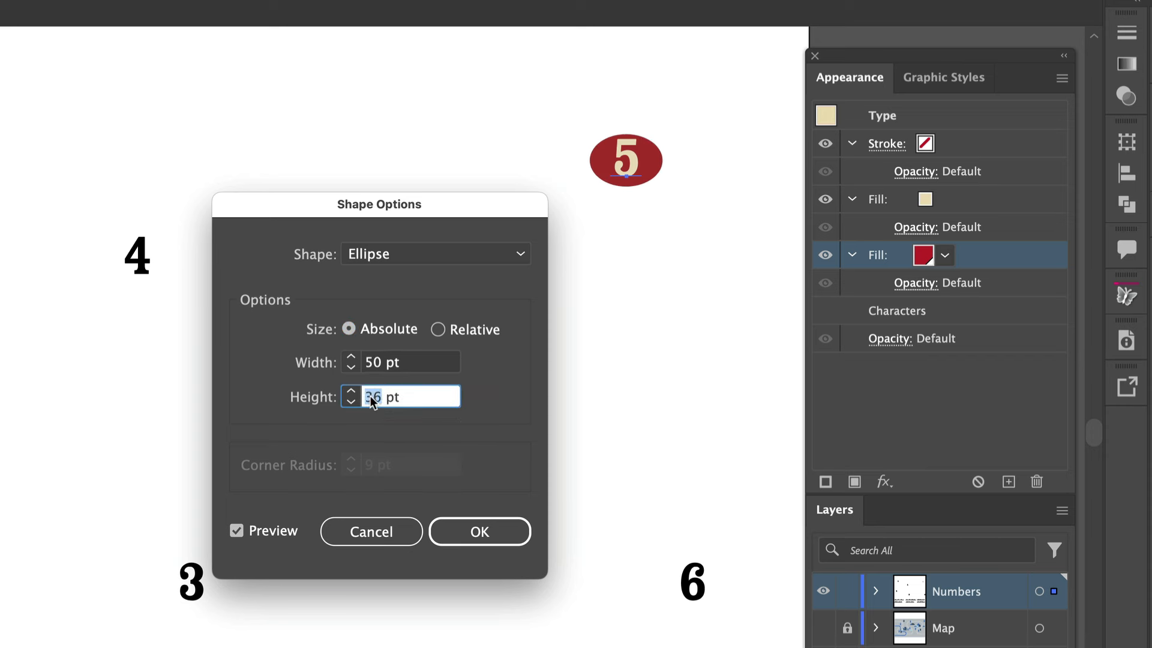
{"action": "type", "text": "50"}
{"action": "key", "text": "Tab"}
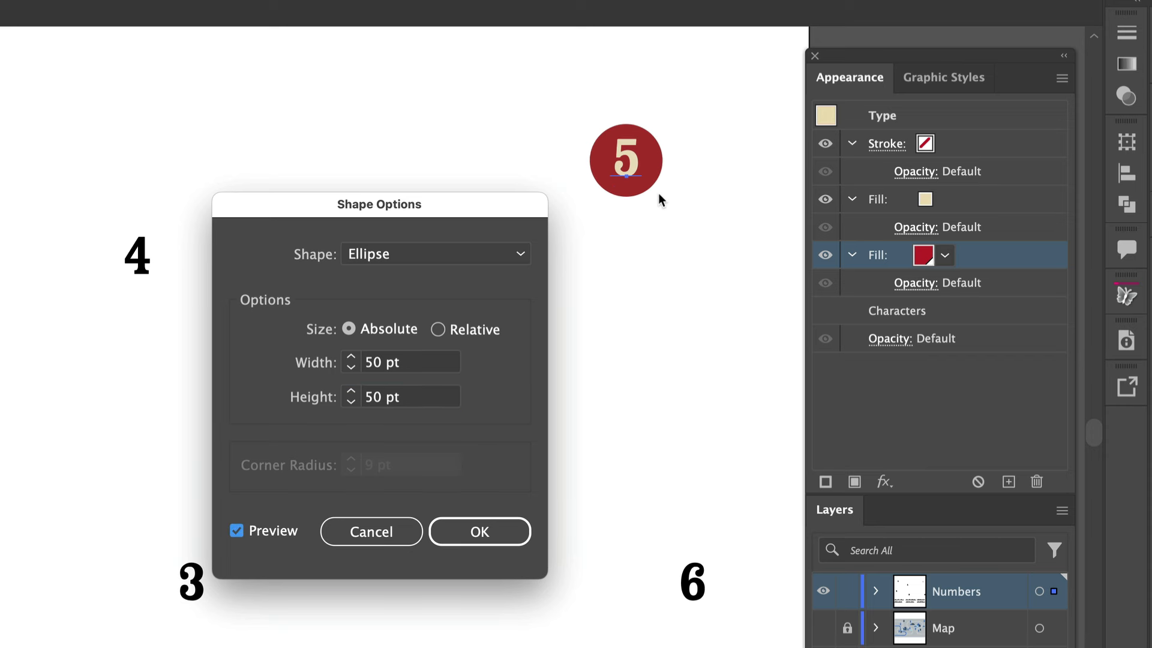
{"action": "left_click", "coordinate": [465, 542]}
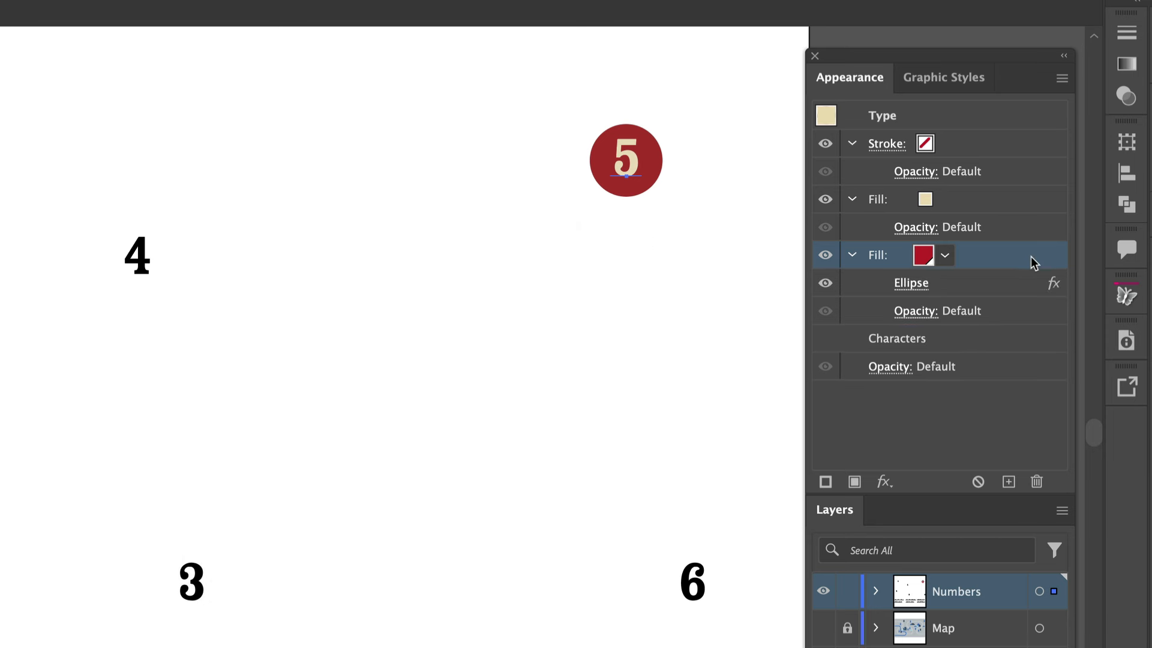
Add a Transform effect to the red fill of the number 5, moving it vertically by -2 pt
{"action": "left_click", "coordinate": [890, 486]}
{"action": "mouse_move", "coordinate": [895, 492]}
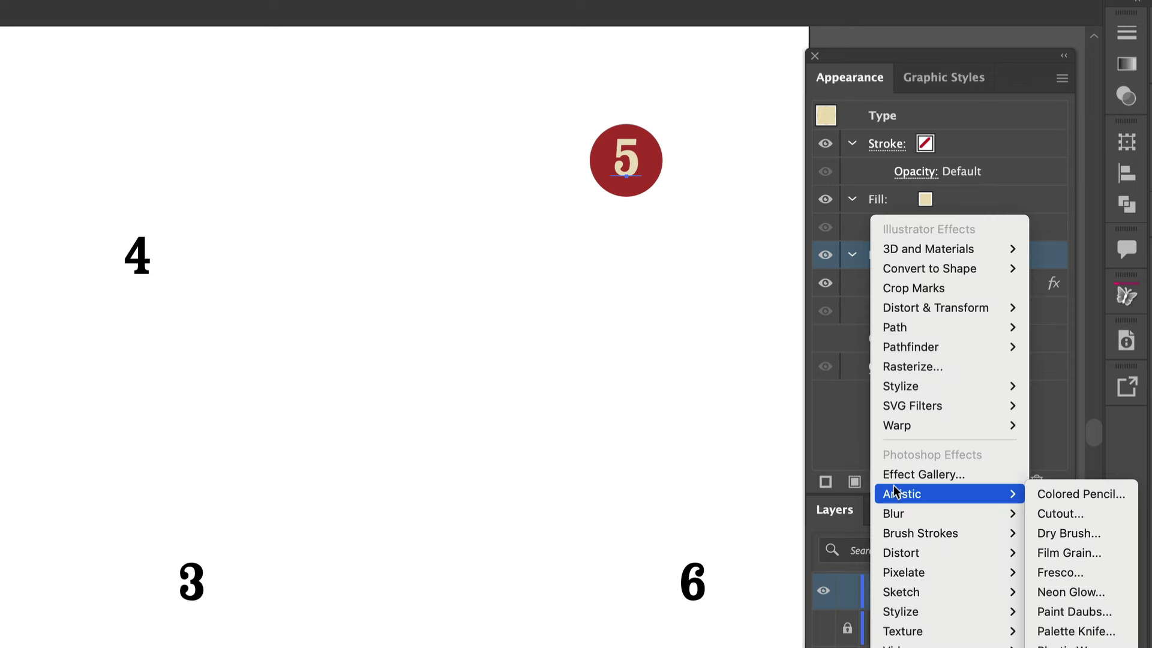
{"action": "mouse_move", "coordinate": [894, 309]}
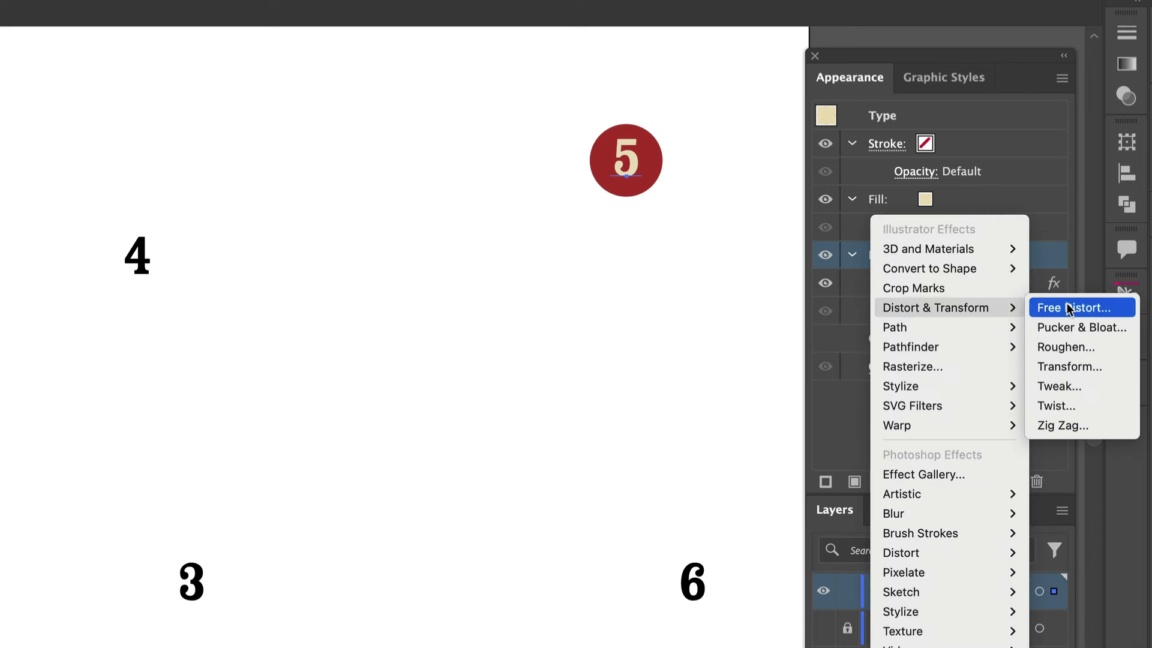
{"action": "left_click", "coordinate": [1073, 366]}
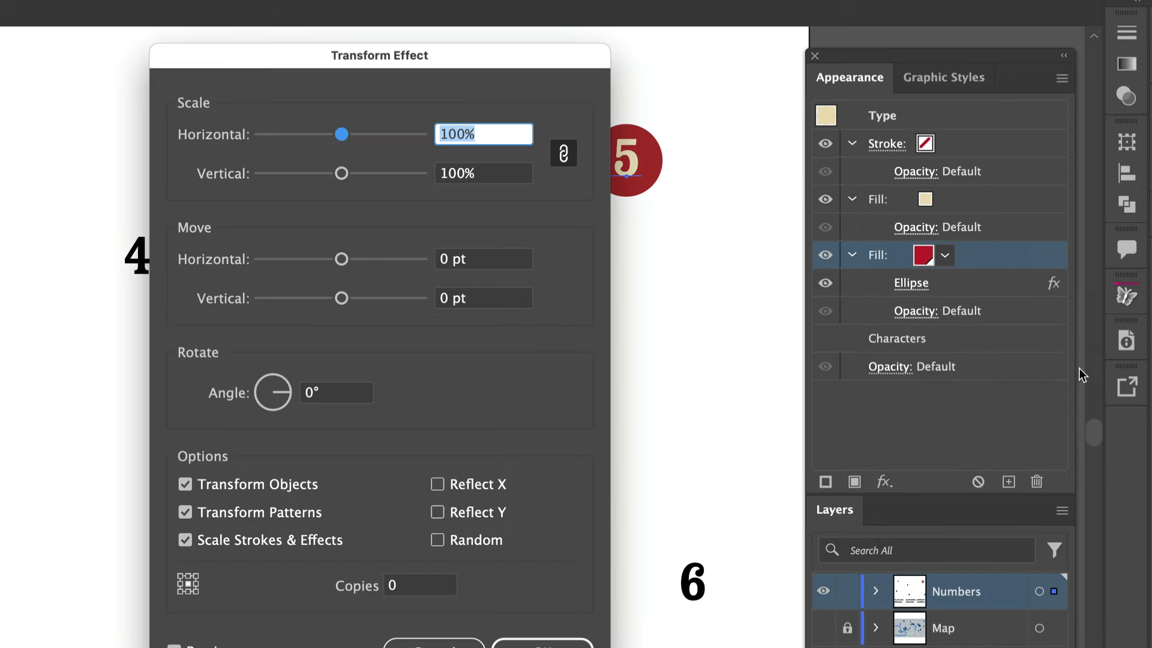
{"action": "left_click_drag", "start_coordinate": [547, 64], "coordinate": [505, 60]}
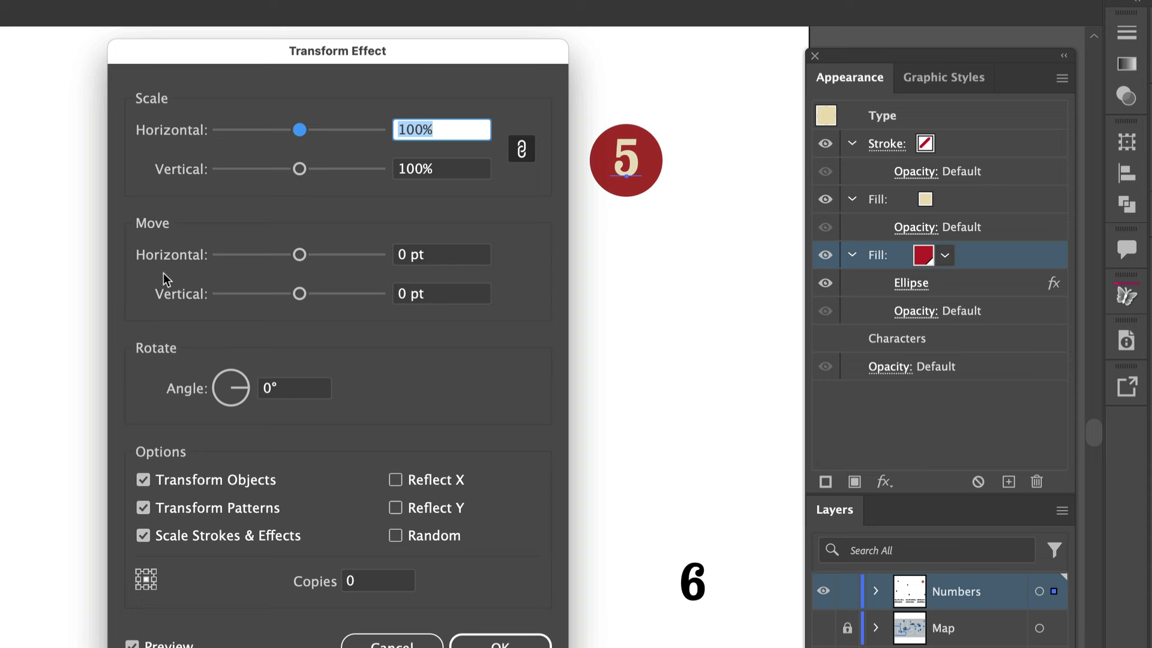
{"action": "left_click", "coordinate": [404, 293]}
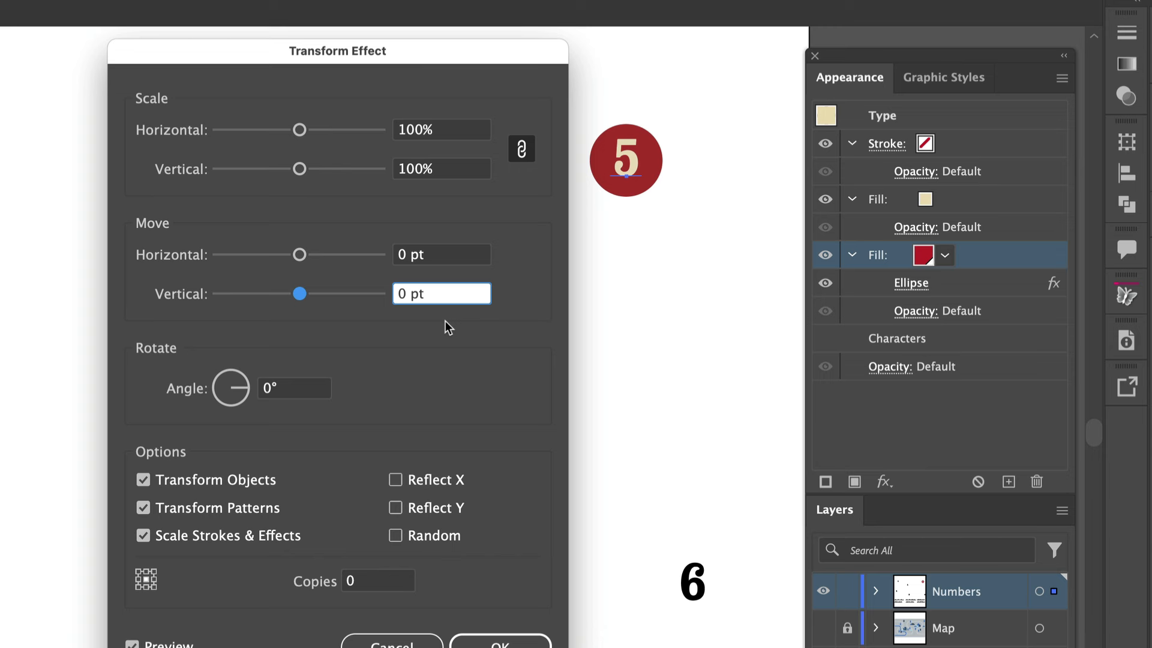
{"action": "key", "text": "Down"}
{"action": "key", "text": "Down"}
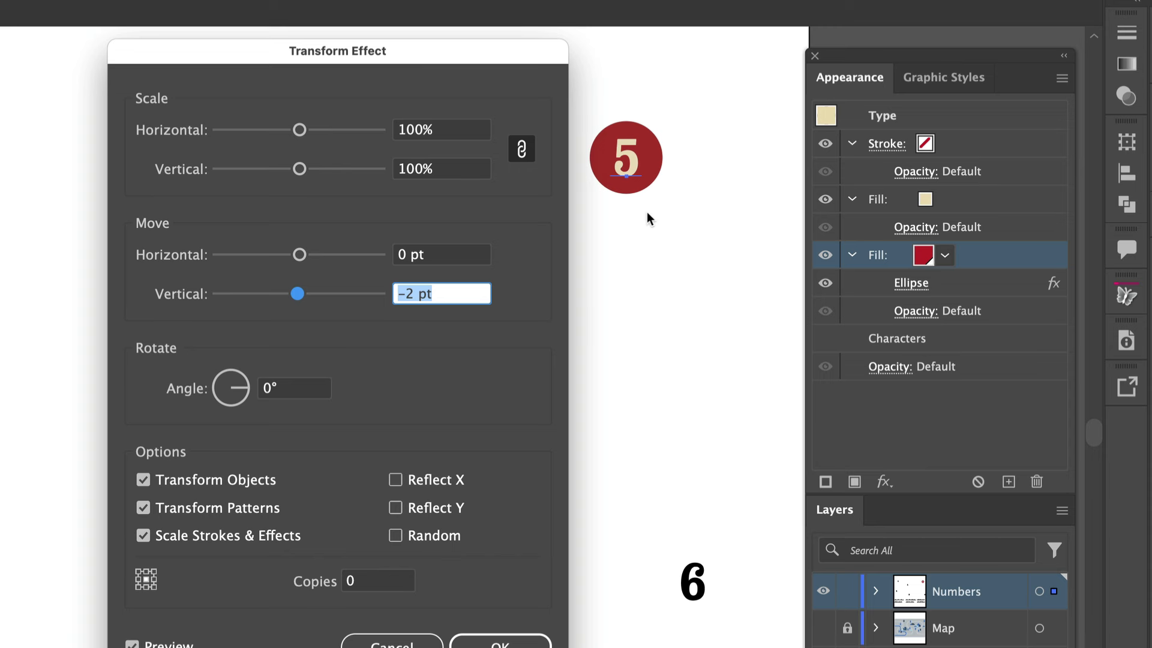
{"action": "key", "text": "Tab"}
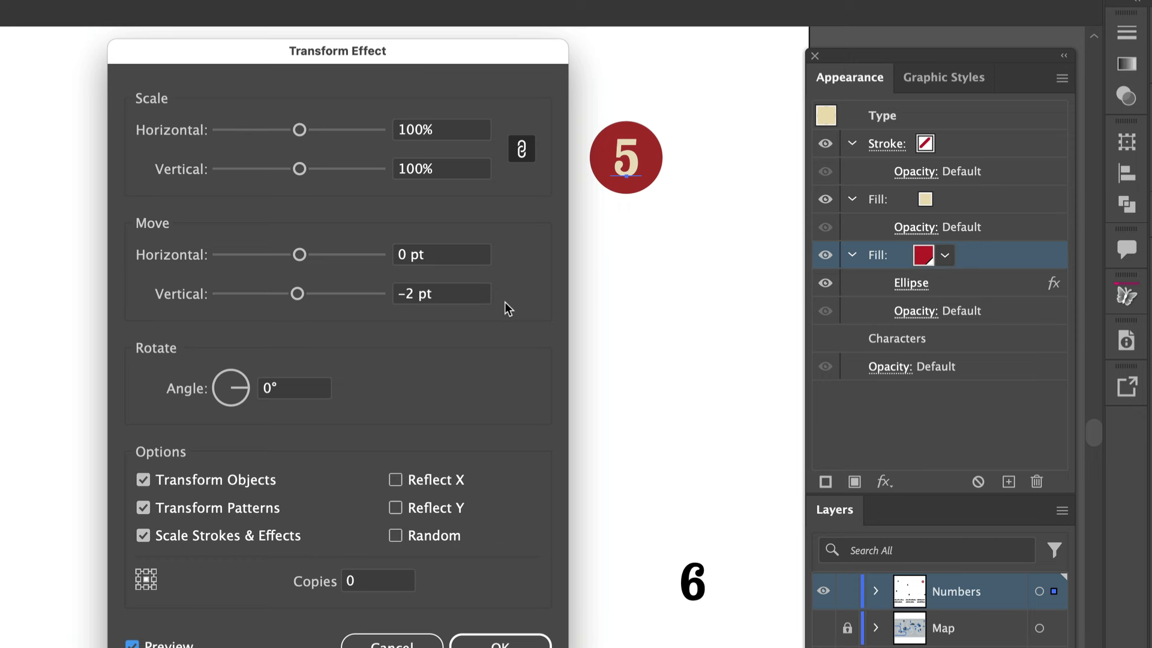
{"action": "left_click", "coordinate": [500, 642]}
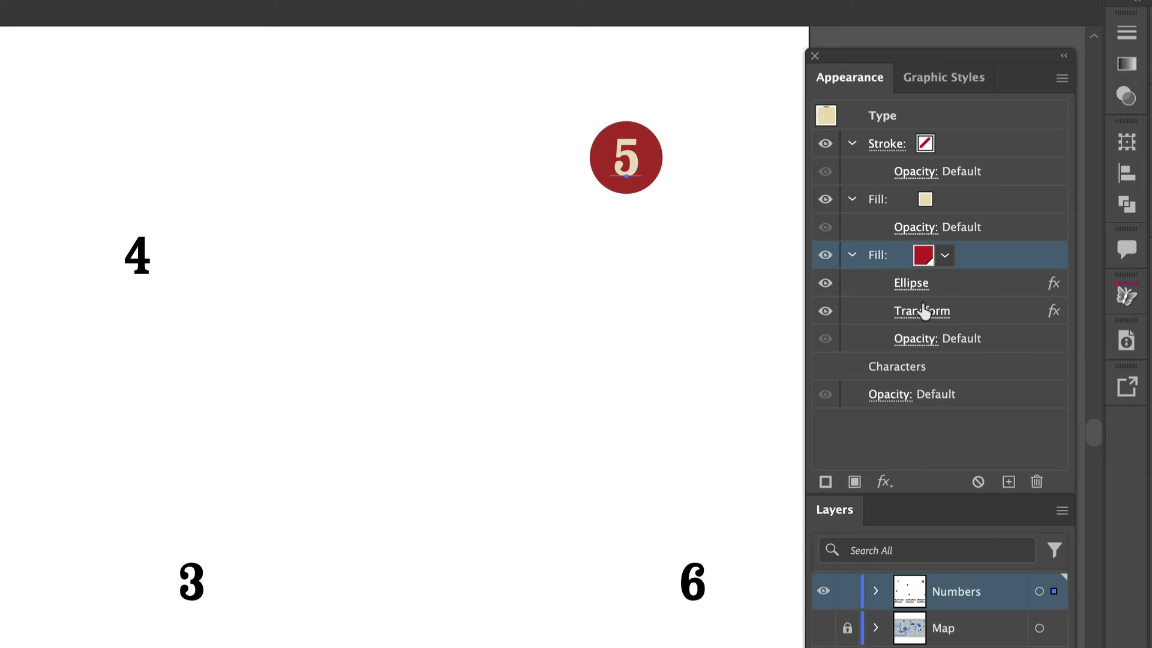
Add a Drop Shadow to the whole number 5 type object: Multiply, 35% opacity, 3 pt X and Y offsets, 0 pt blur, black
{"action": "left_click", "coordinate": [852, 257]}
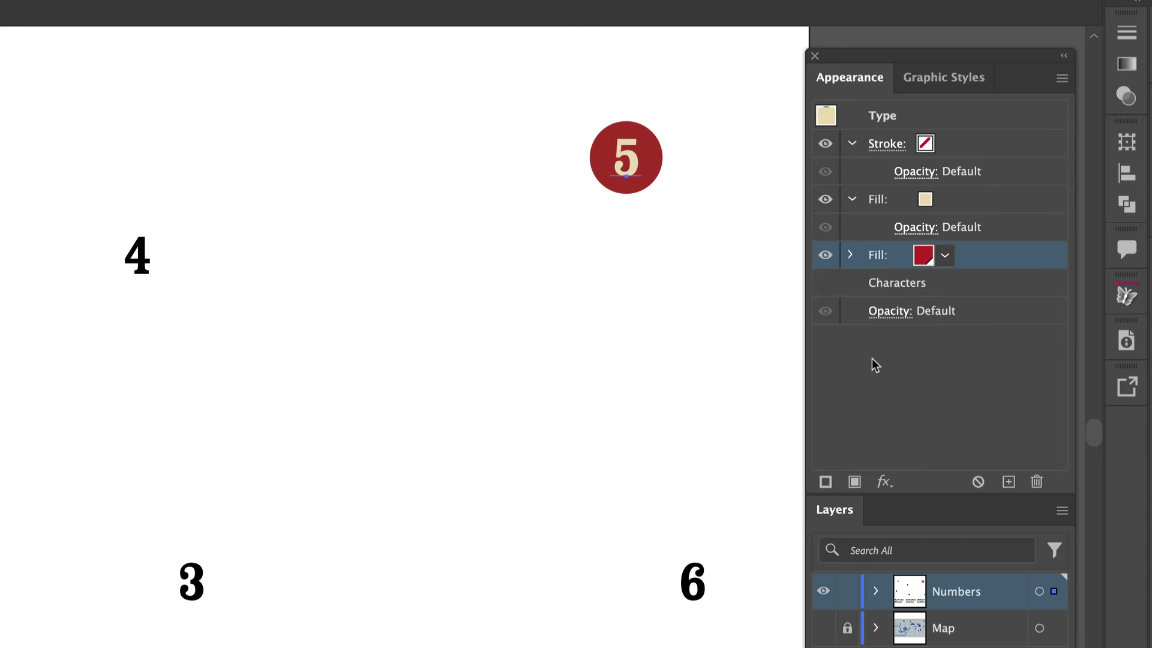
{"action": "left_click", "coordinate": [888, 383]}
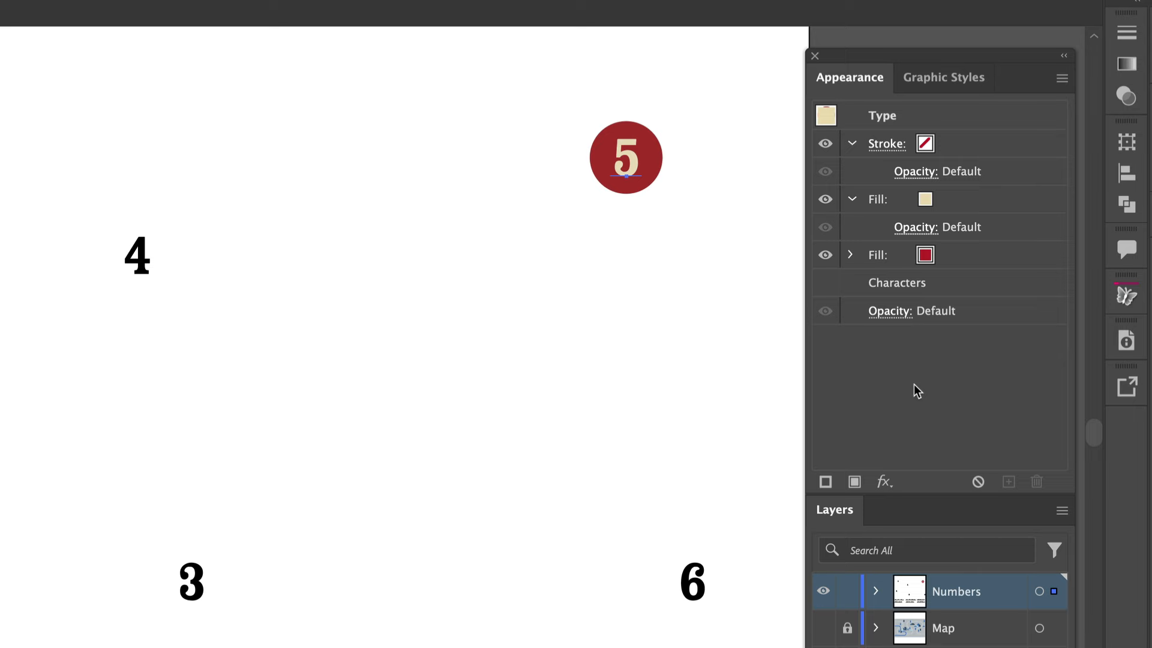
{"action": "left_click", "coordinate": [889, 486]}
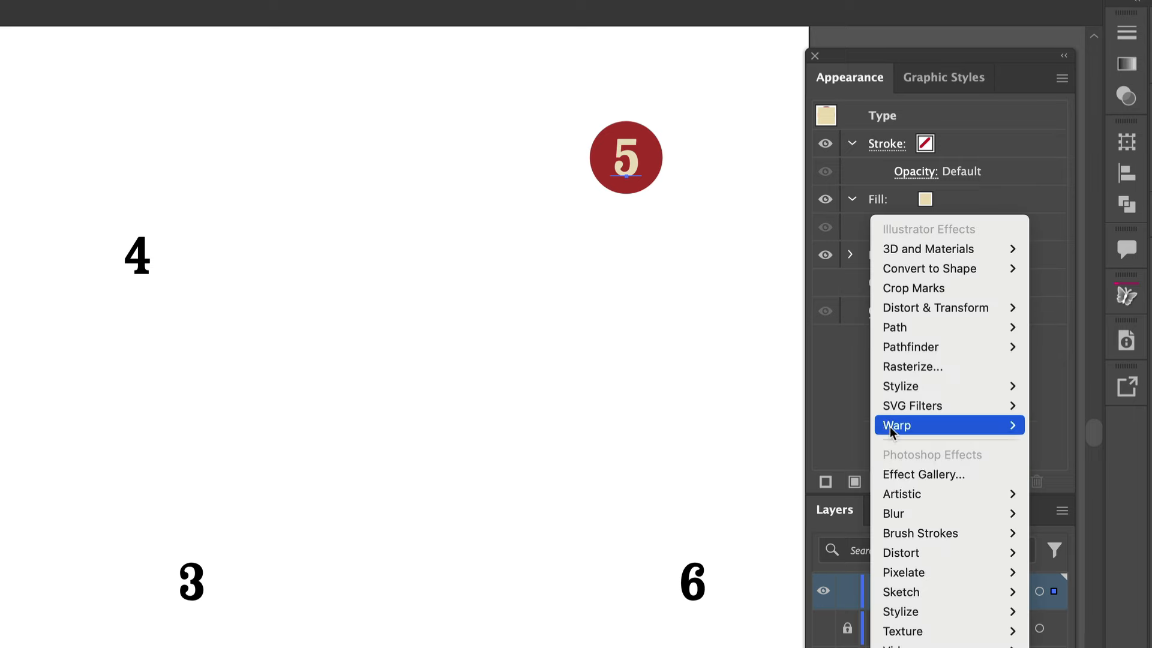
{"action": "mouse_move", "coordinate": [990, 387]}
{"action": "left_click", "coordinate": [1075, 387]}
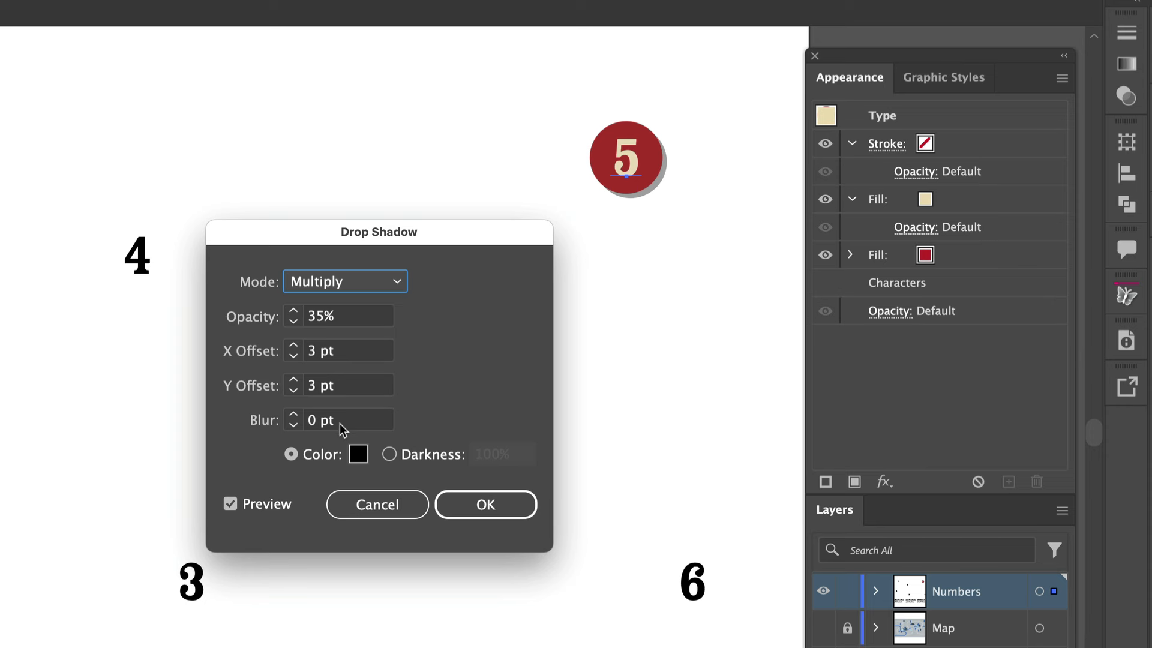
{"action": "left_click", "coordinate": [495, 510]}
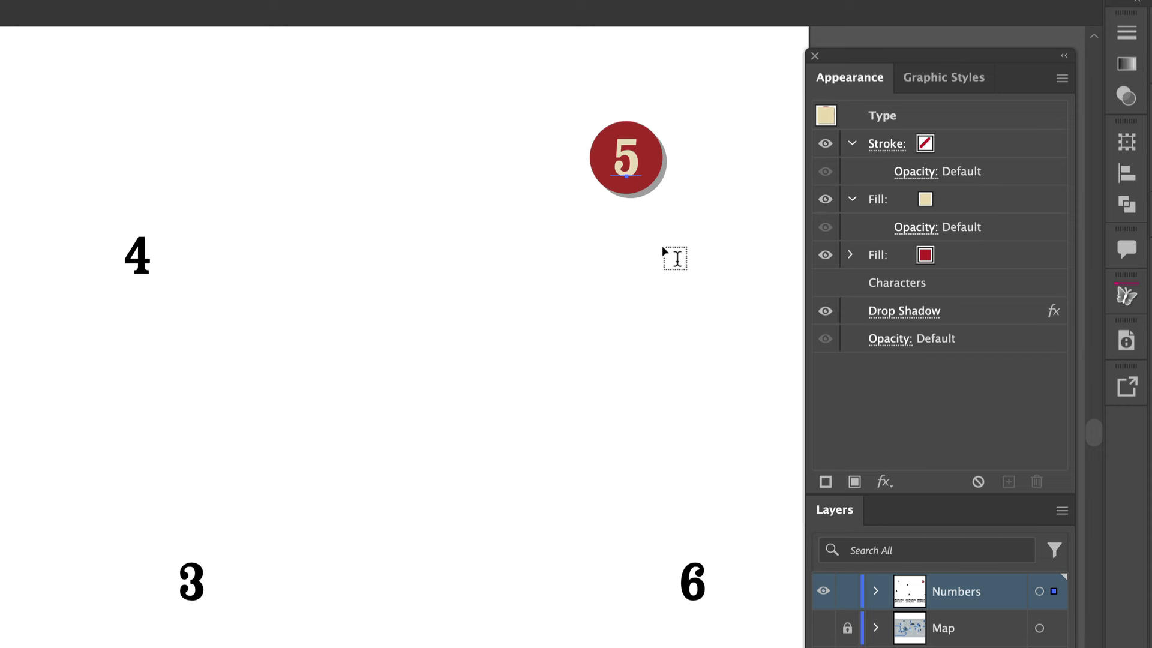
Select the number 5 as an object and save its appearance as a new graphic style
{"action": "key", "text": "Escape"}
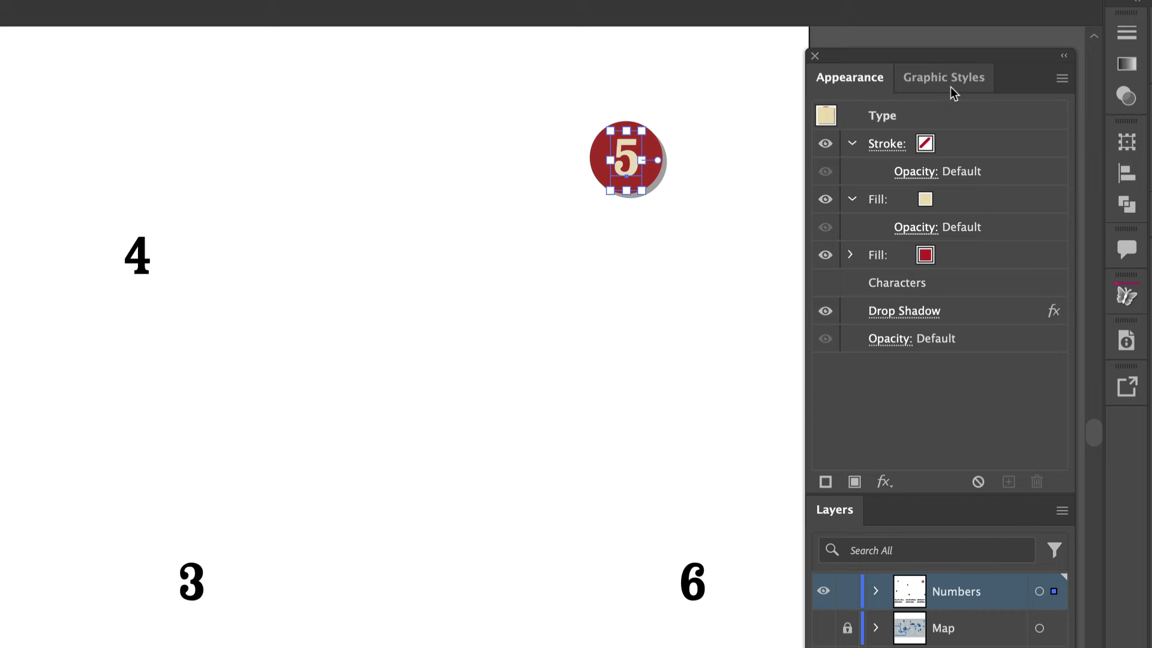
{"action": "left_click", "coordinate": [950, 88]}
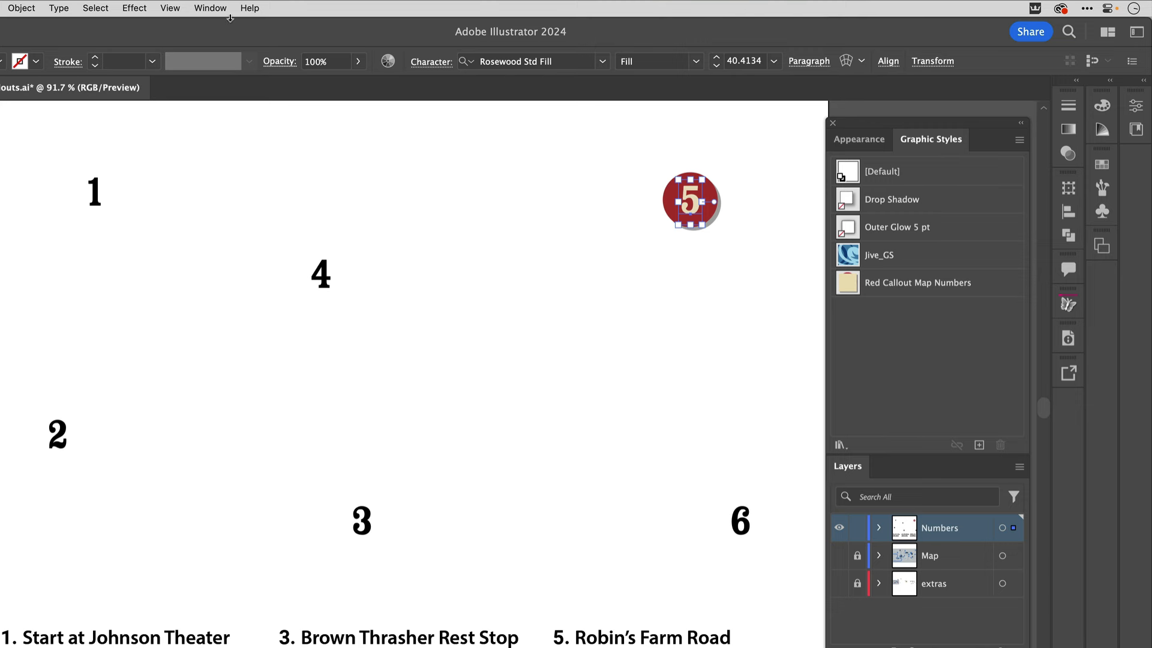
{"action": "left_click", "coordinate": [216, 9]}
{"action": "left_click", "coordinate": [217, 12]}
{"action": "left_click", "coordinate": [979, 445]}
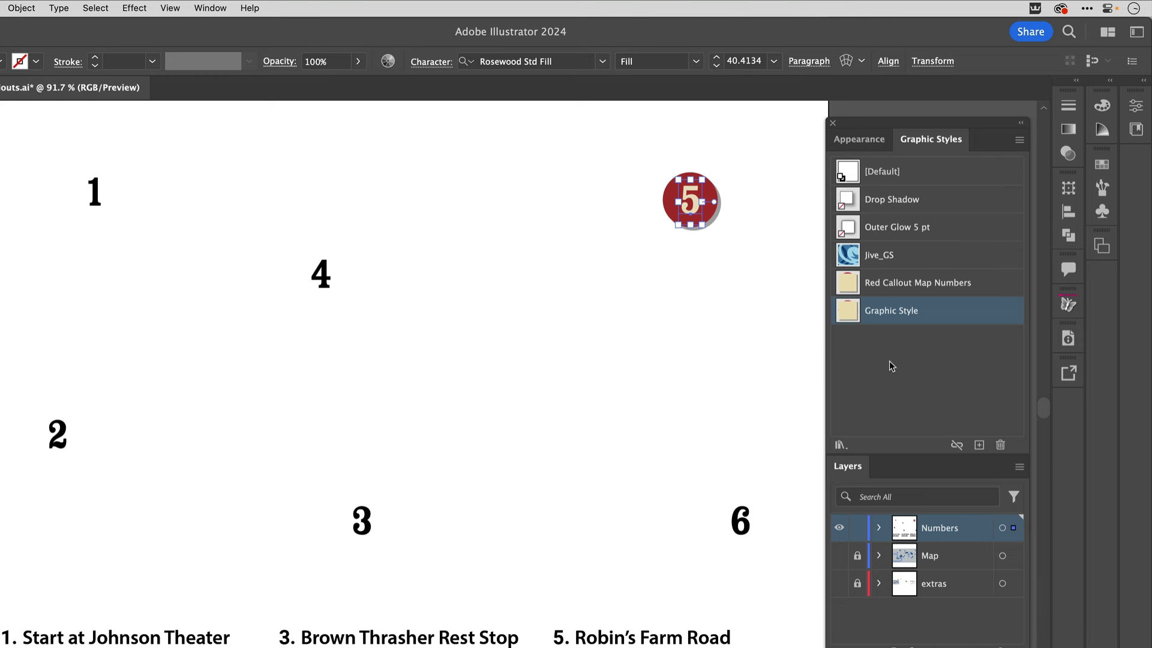
Apply the new graphic style to the numbers 1, 2, 3, 4 and 6
{"action": "left_click", "coordinate": [670, 377]}
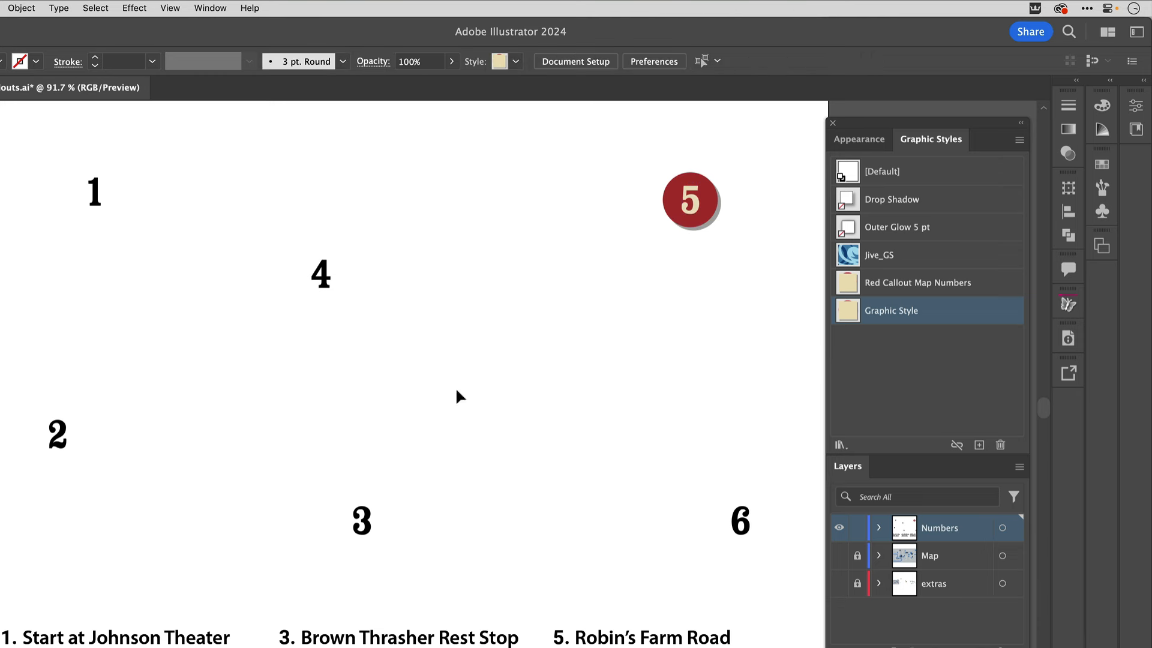
{"action": "left_click_drag", "start_coordinate": [6, 157], "coordinate": [580, 556]}
{"action": "left_click_drag", "start_coordinate": [676, 461], "coordinate": [780, 577]}
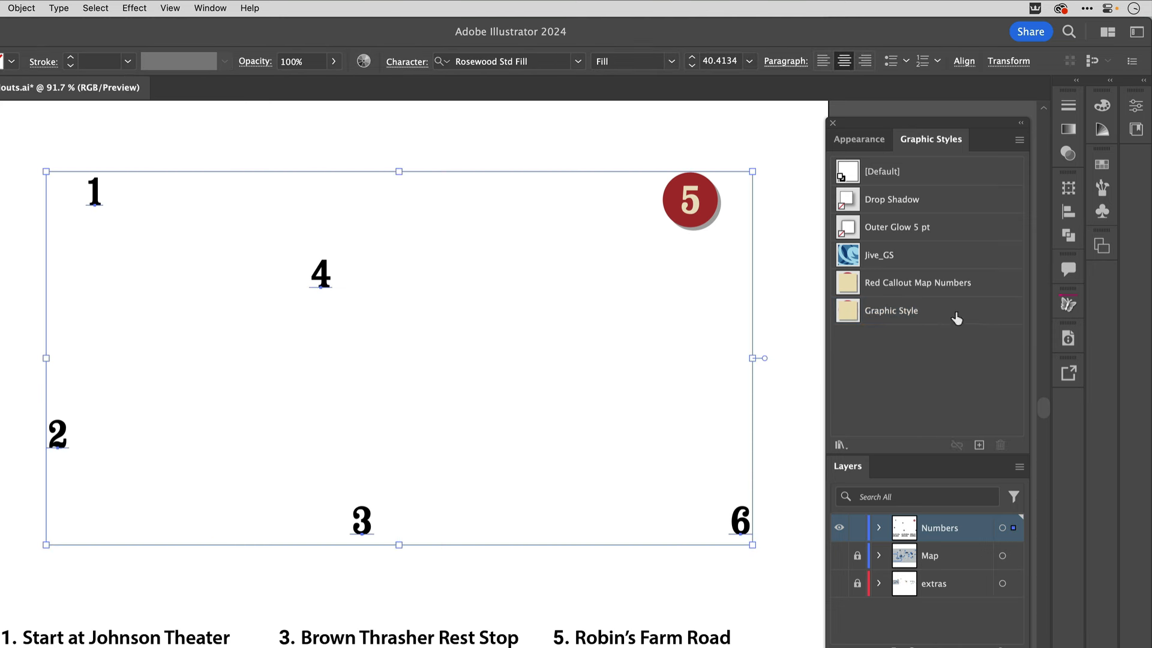
{"action": "left_click", "coordinate": [956, 318]}
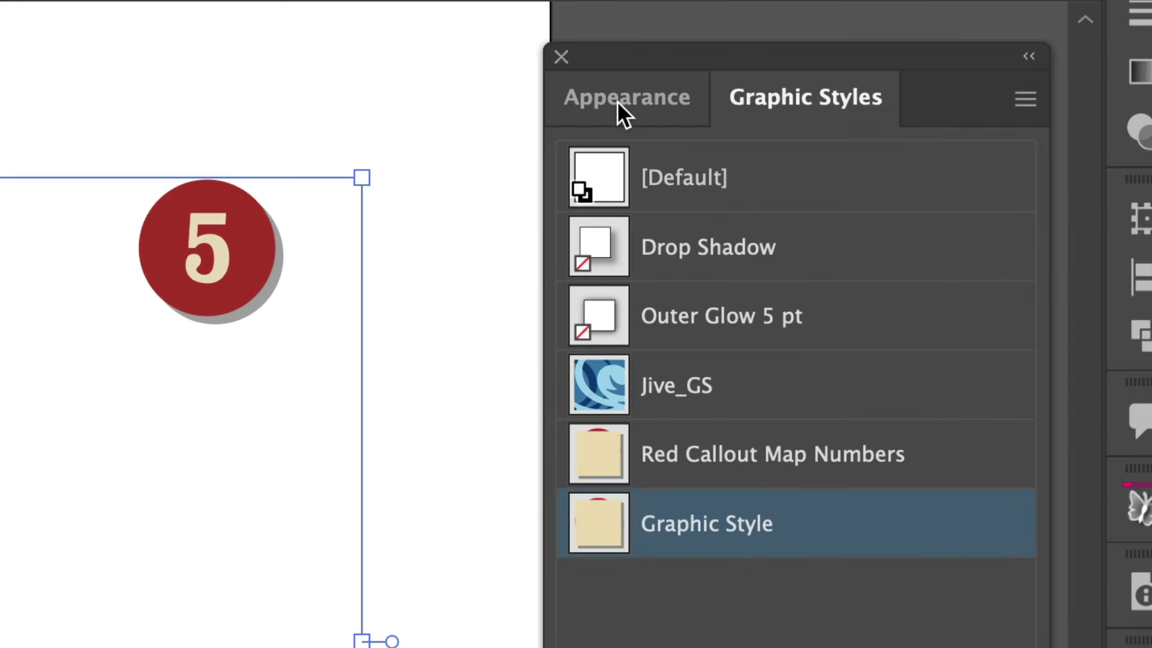
Check the applied style in the numbers' appearance, then deselect them and show the Map layer
{"action": "left_click", "coordinate": [857, 139]}
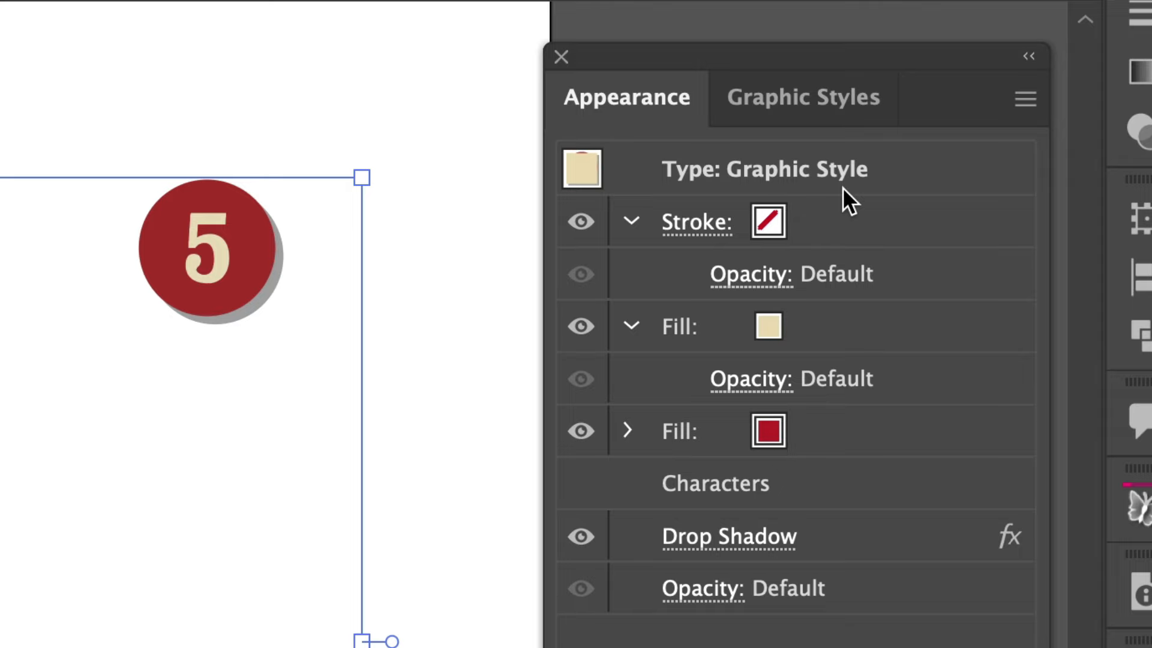
{"action": "left_click", "coordinate": [468, 478]}
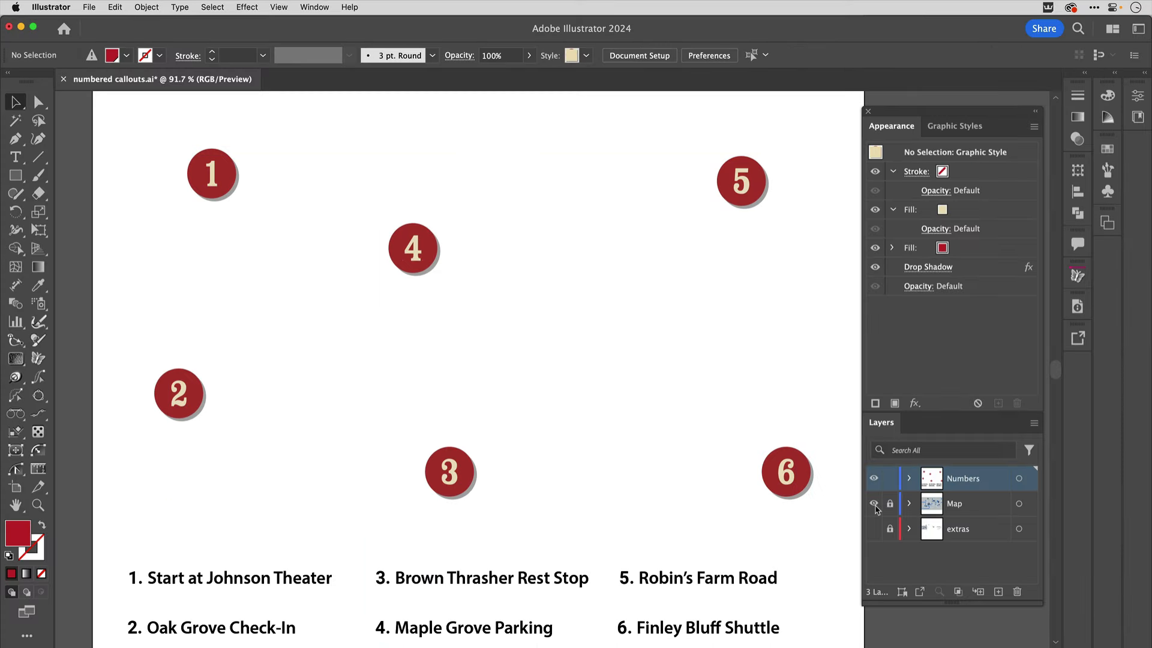
{"action": "left_click", "coordinate": [874, 504]}
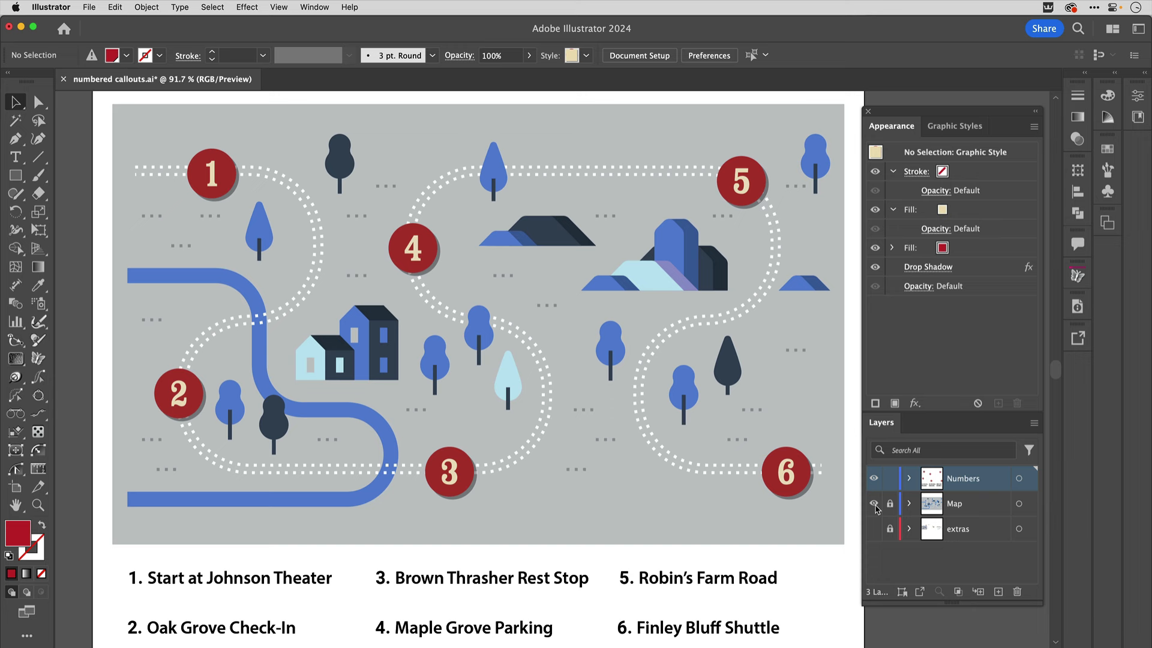